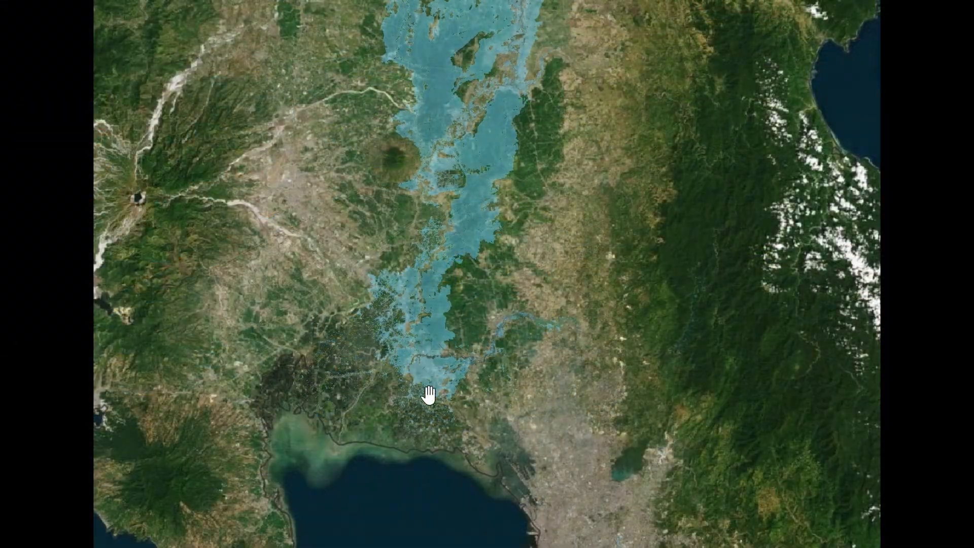
# Step: Examine the flood extent and exposure layers over the river, fields and settlements on the satellite map
pyautogui.scroll(5, 426, 374)
pyautogui.scroll(5, 386, 411)
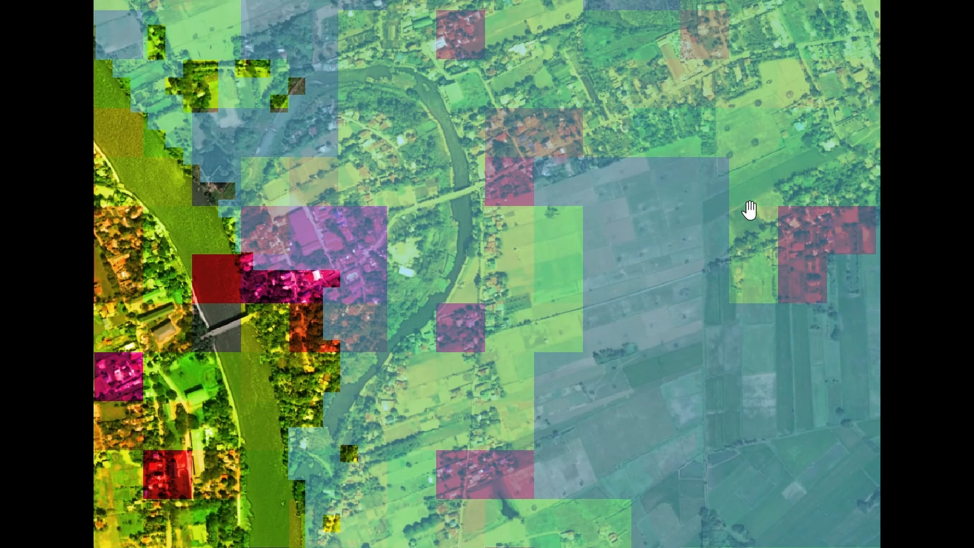
pyautogui.moveTo(876, 226); pyautogui.dragTo(554, 492)
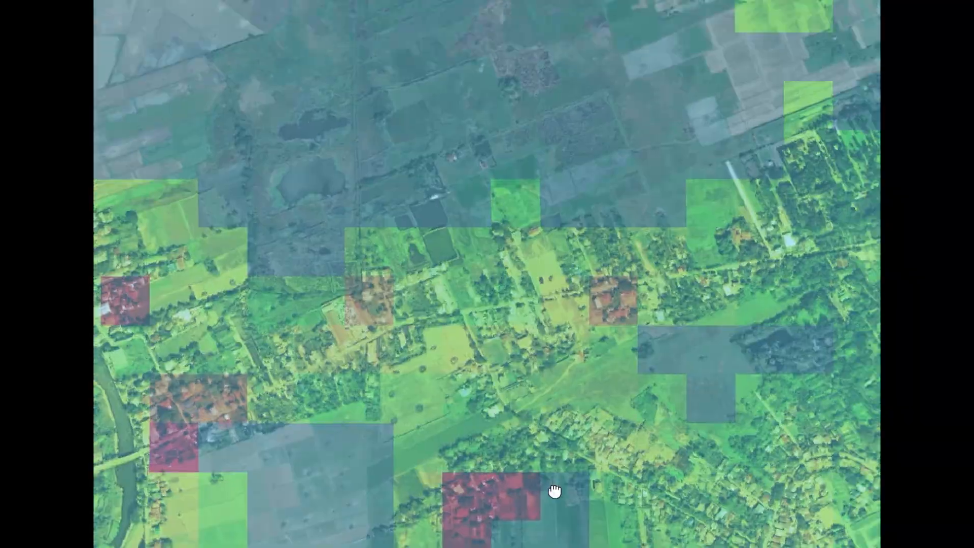
pyautogui.moveTo(719, 168); pyautogui.dragTo(604, 306)
pyautogui.moveTo(644, 159); pyautogui.dragTo(742, 446)
pyautogui.moveTo(457, 101); pyautogui.dragTo(326, 428)
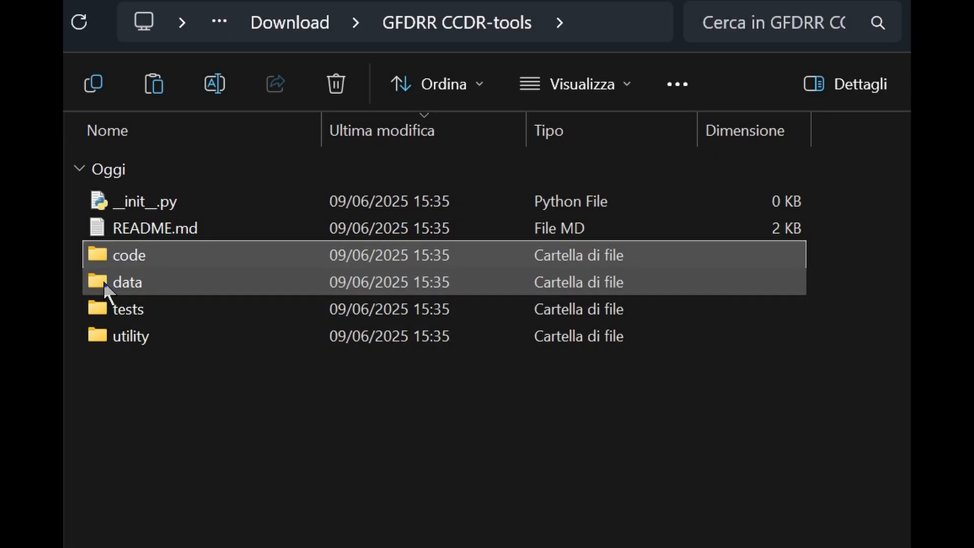
# Step: Look through the exposure rasters in the EXP subfolder of the GFDRR CCDR-tools data folder
pyautogui.doubleClick(105, 287)
pyautogui.doubleClick(144, 209)
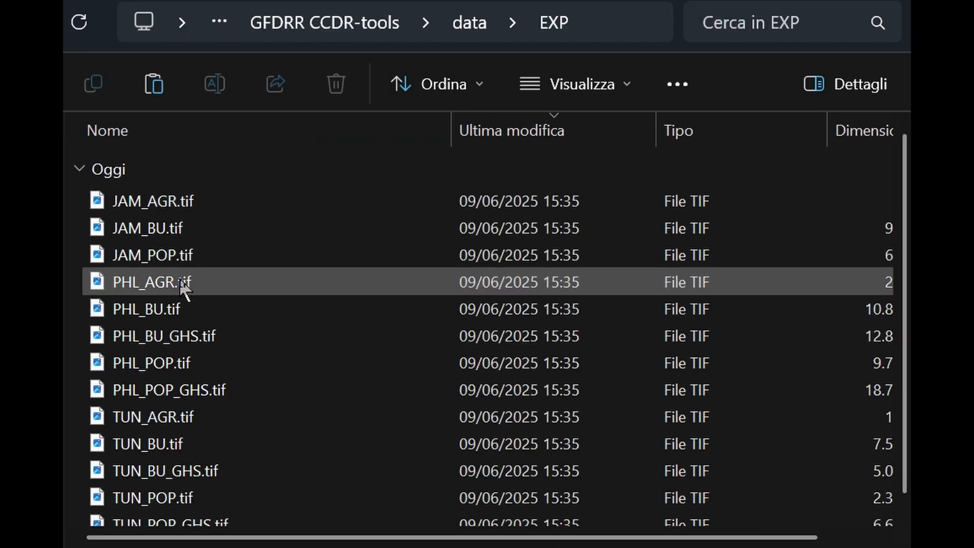
pyautogui.click(472, 24)
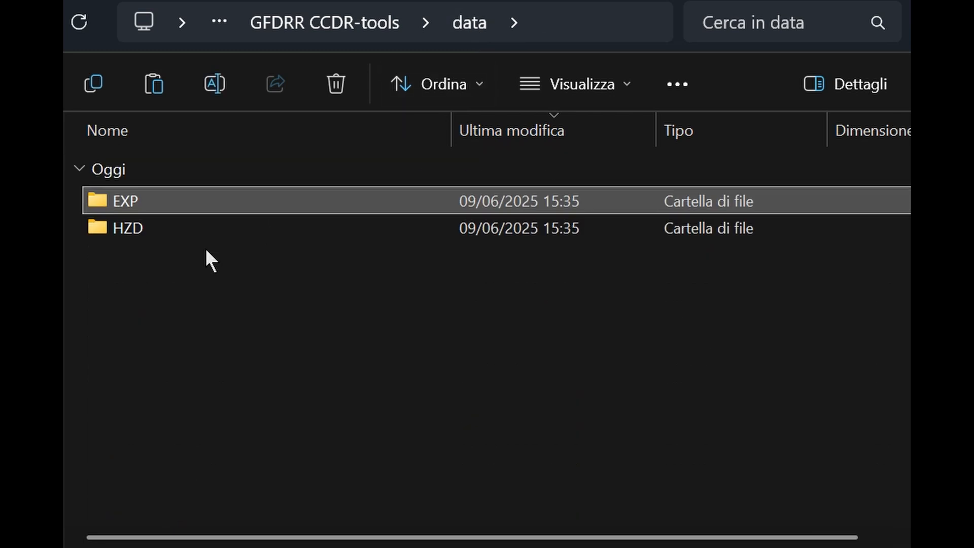
# Step: Open the HZD/JAM/FLUVIAL_UNDEFENDED/2020 folder to view its return-period hazard rasters
pyautogui.doubleClick(210, 228)
pyautogui.doubleClick(130, 229)
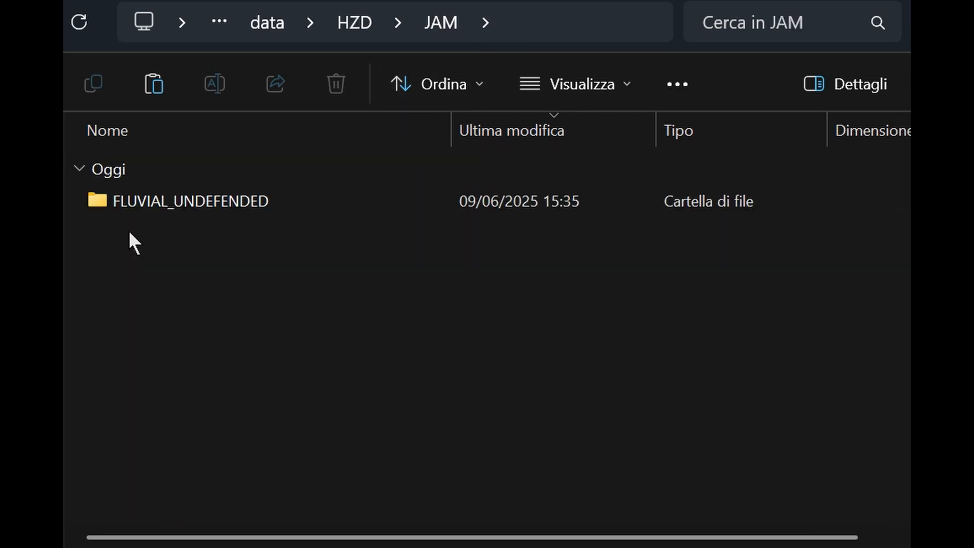
pyautogui.doubleClick(151, 201)
pyautogui.doubleClick(150, 199)
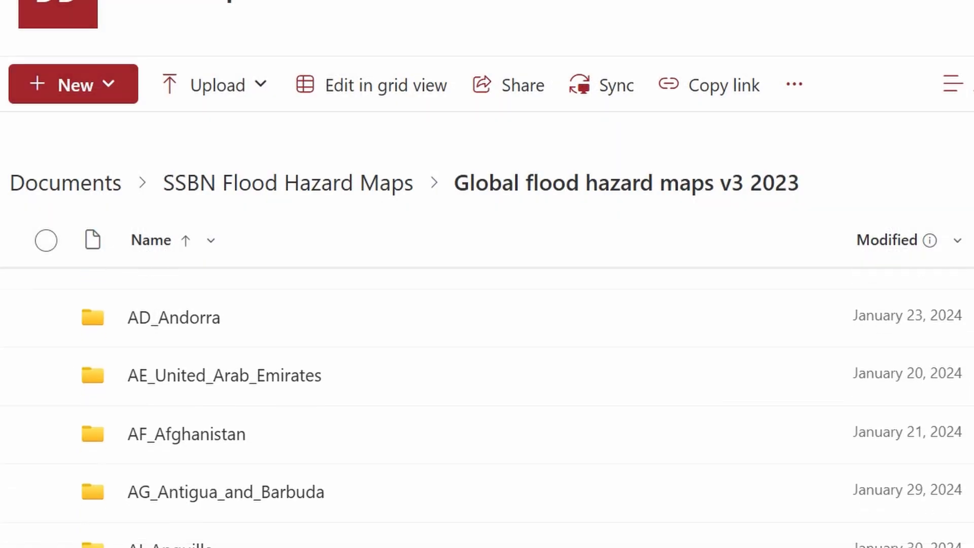
# Step: Browse the country folders in the online Global flood hazard maps v3 2023 library
pyautogui.scroll(-3, 523, 412)
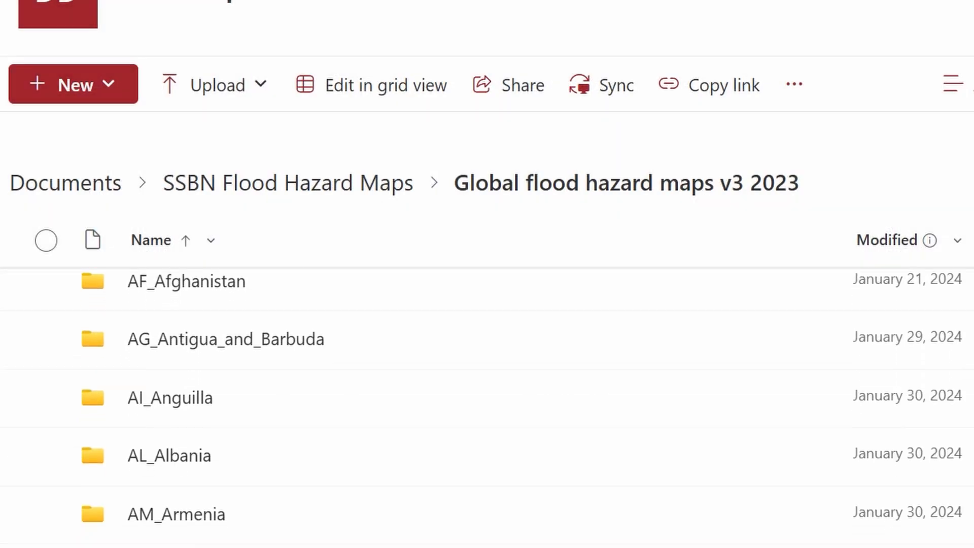
pyautogui.scroll(-6, 522, 409)
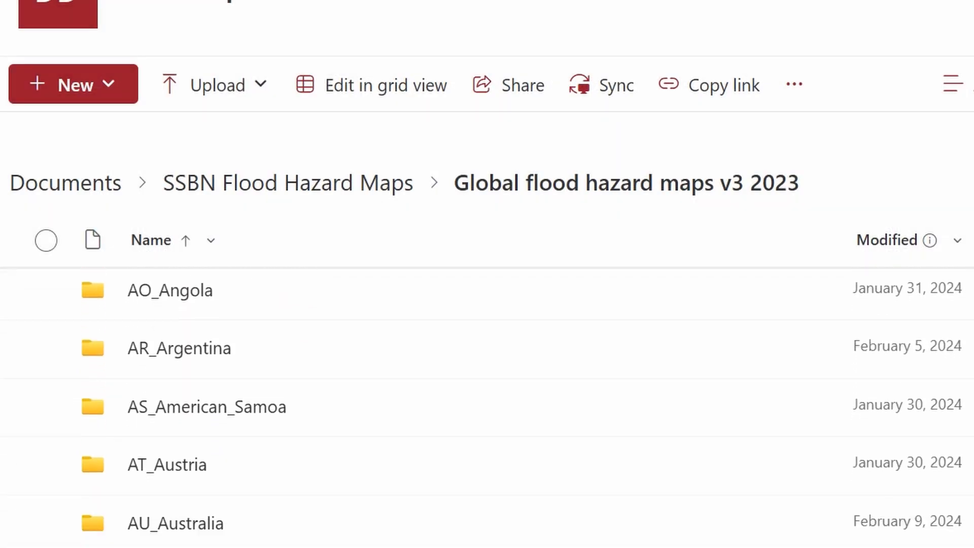
pyautogui.scroll(-5, 522, 410)
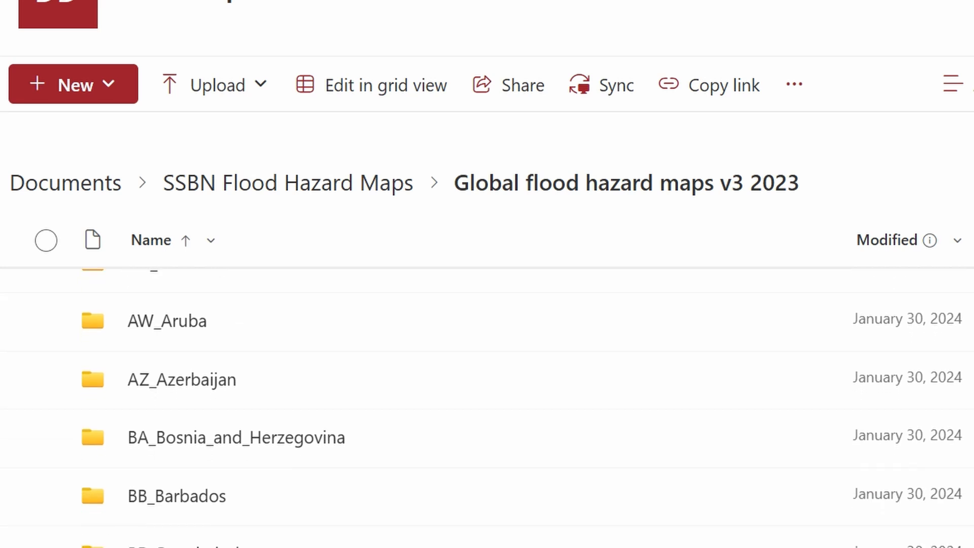
pyautogui.scroll(-5, 522, 410)
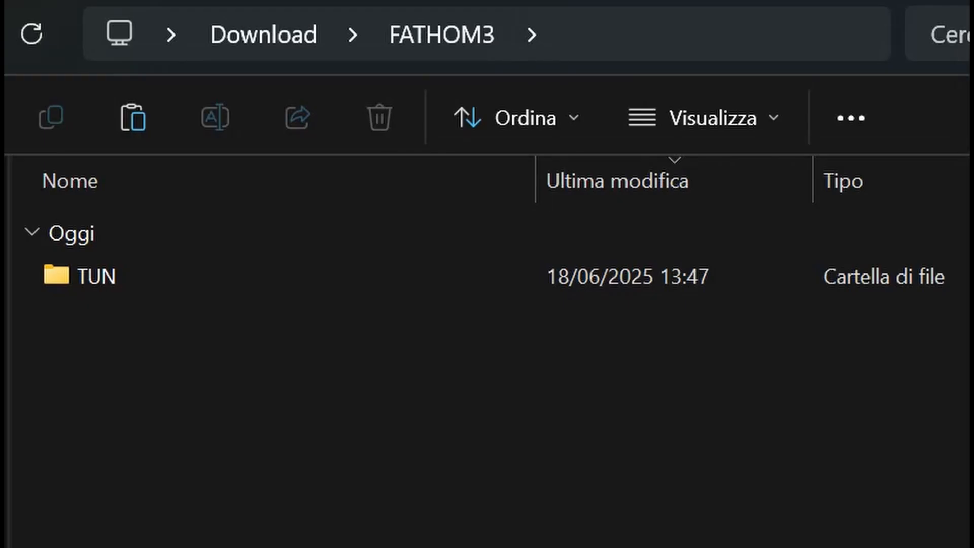
# Step: Open FATHOM3/TUN/FLUVIAL_UNDEFENDED/2020/1in5 in the Download folder and look through its hazard tiles
pyautogui.doubleClick(95, 283)
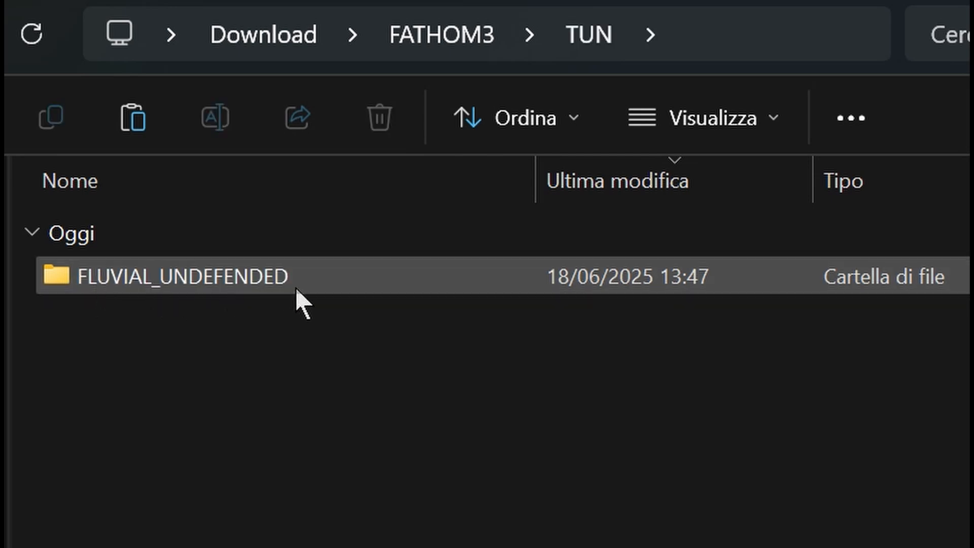
pyautogui.doubleClick(310, 289)
pyautogui.doubleClick(329, 288)
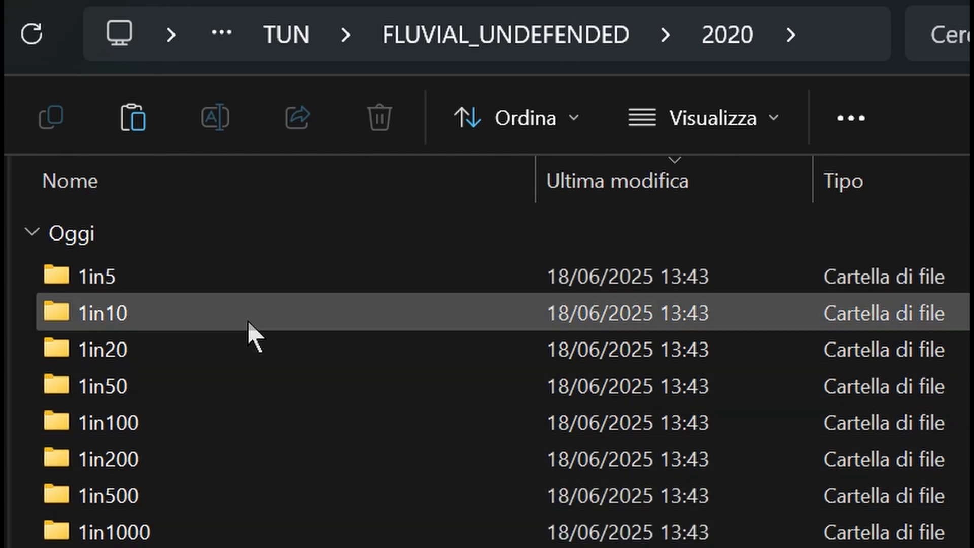
pyautogui.doubleClick(237, 276)
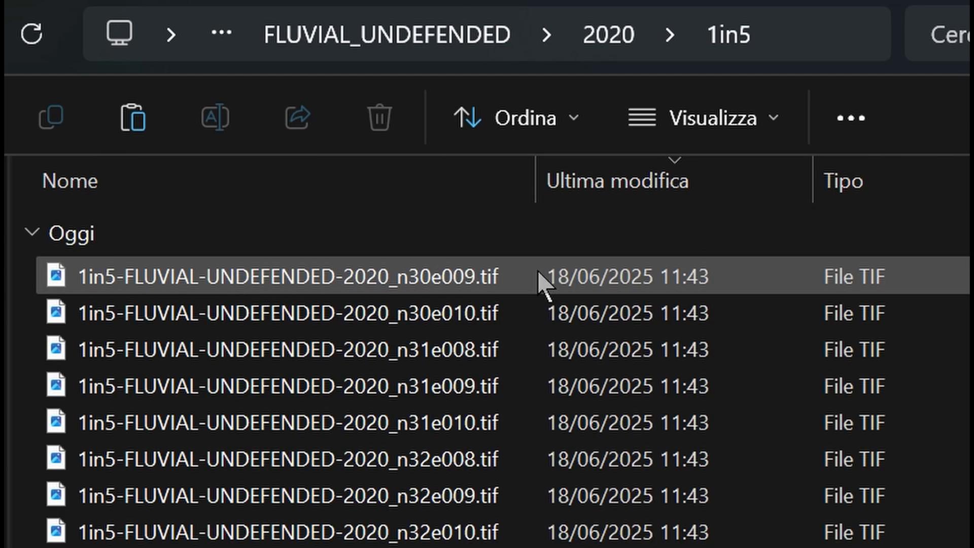
pyautogui.scroll(-5, 456, 380)
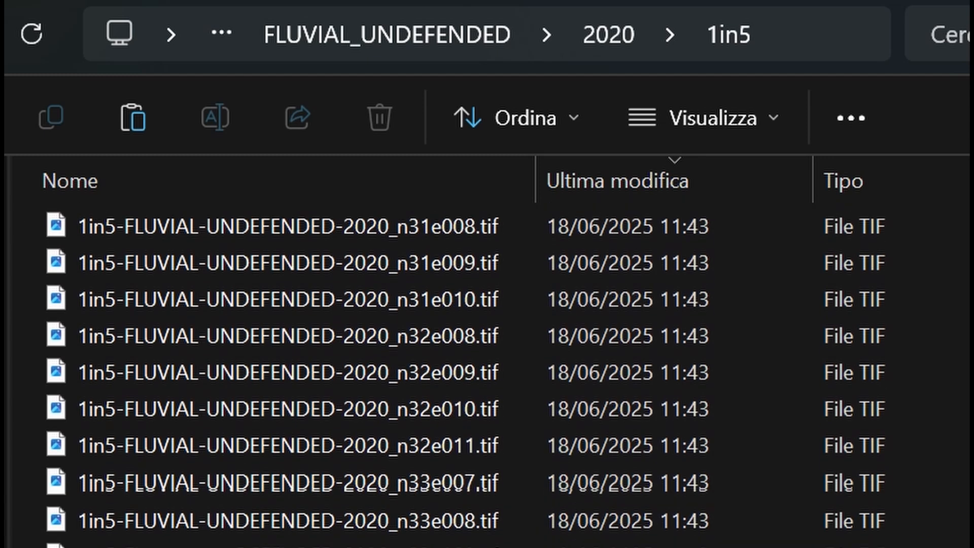
pyautogui.scroll(-4, 457, 375)
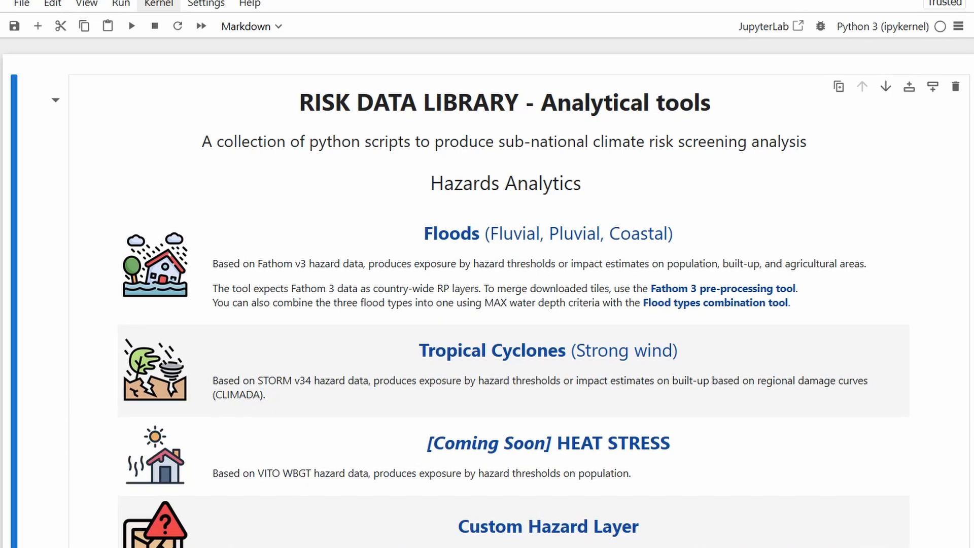
# Step: Open the Fathom 3 pre-processing tool from the analytical tools notebook and run its tile mosaicing code cell
pyautogui.click(746, 288)
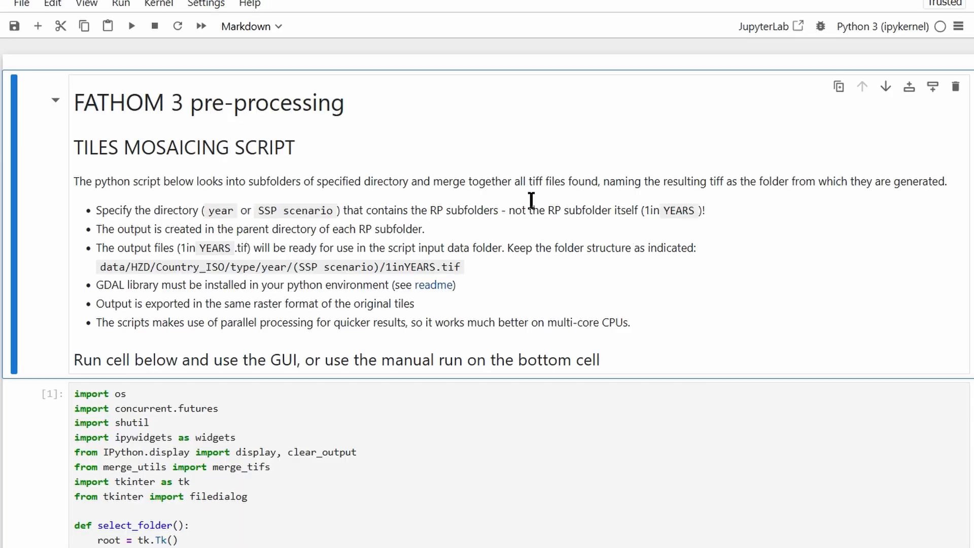
pyautogui.scroll(-4, 531, 200)
pyautogui.click(251, 235)
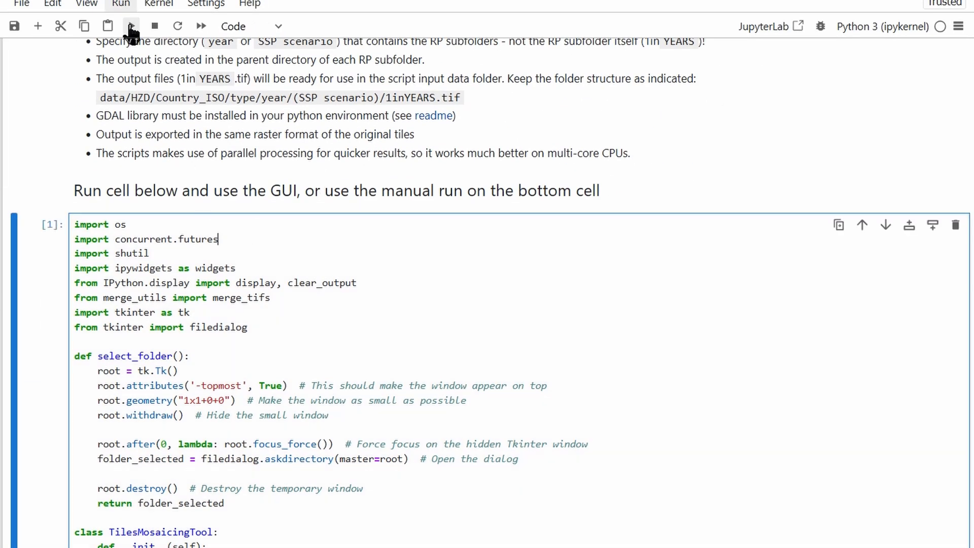
pyautogui.click(131, 28)
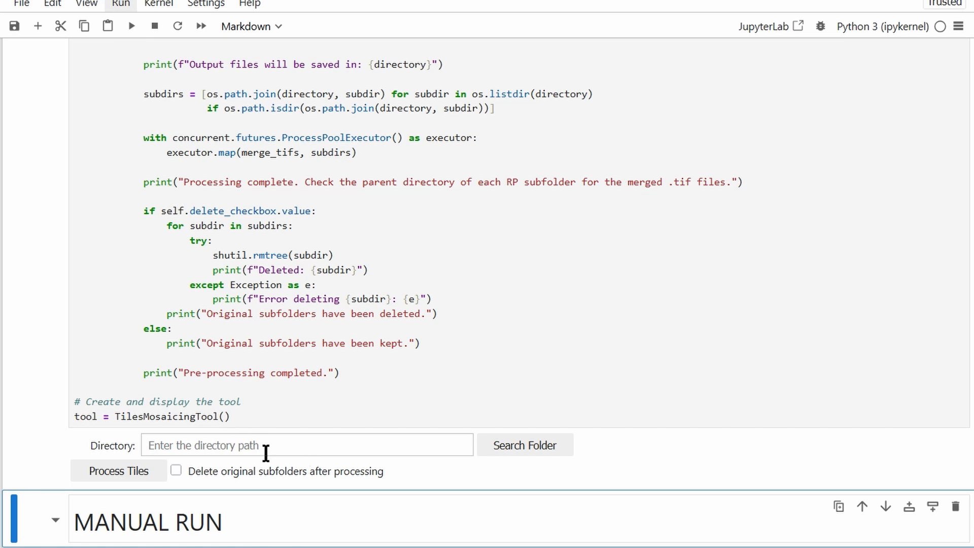
# Step: Set the tile processing directory to the FATHOM3/TUN/FLUVIAL_UNDEFENDED/2020 folder
pyautogui.click(321, 450)
pyautogui.click(509, 457)
pyautogui.moveTo(355, 41); pyautogui.dragTo(623, 44)
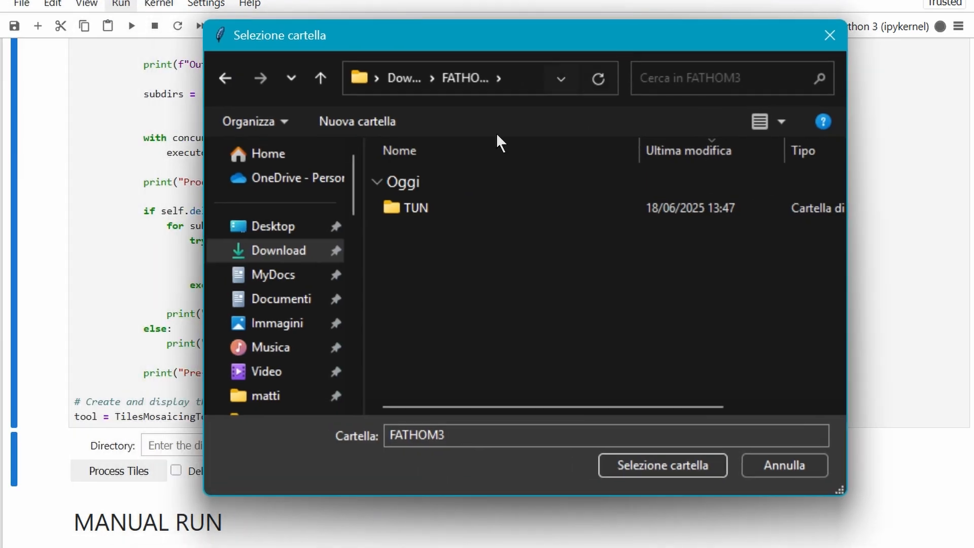
pyautogui.click(414, 211)
pyautogui.doubleClick(414, 211)
pyautogui.doubleClick(420, 211)
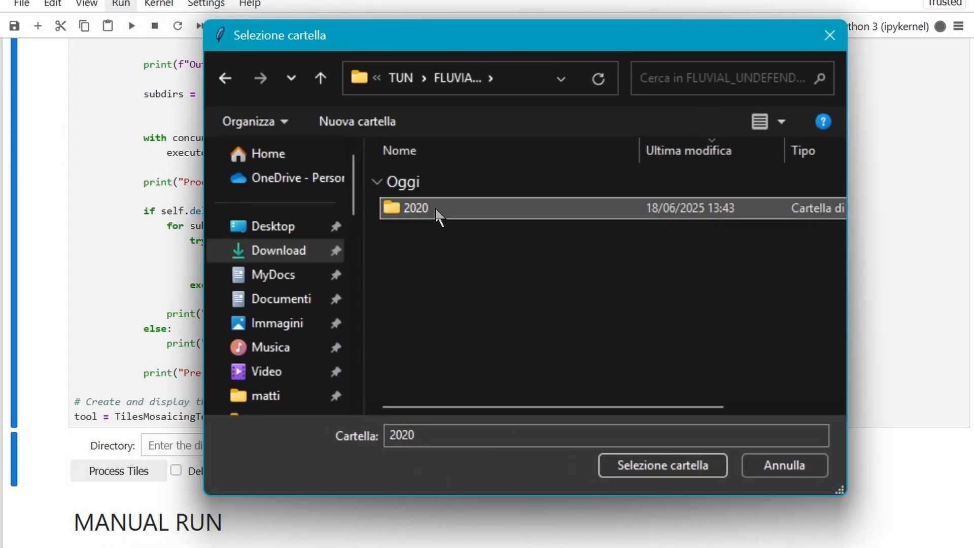
pyautogui.doubleClick(421, 210)
pyautogui.click(665, 467)
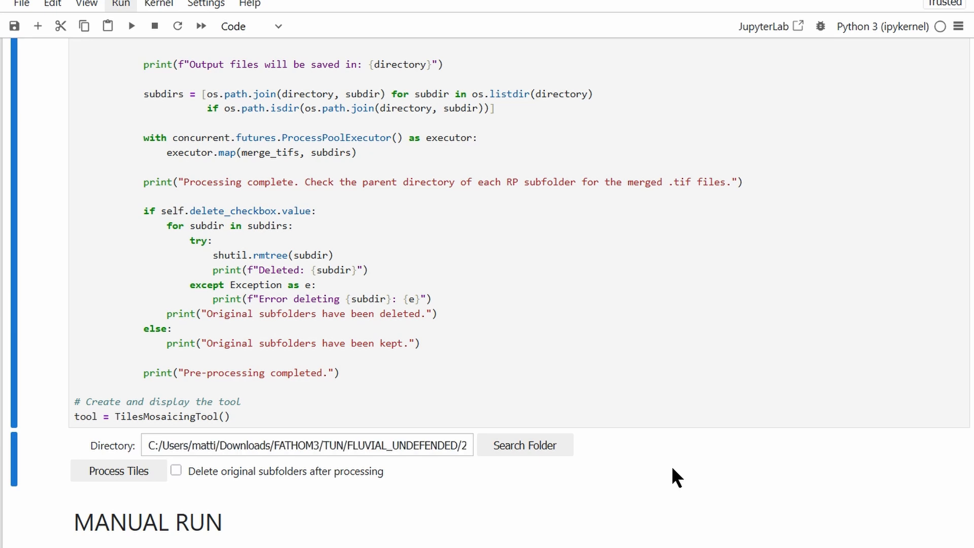
pyautogui.moveTo(457, 441); pyautogui.dragTo(590, 483)
pyautogui.click(579, 494)
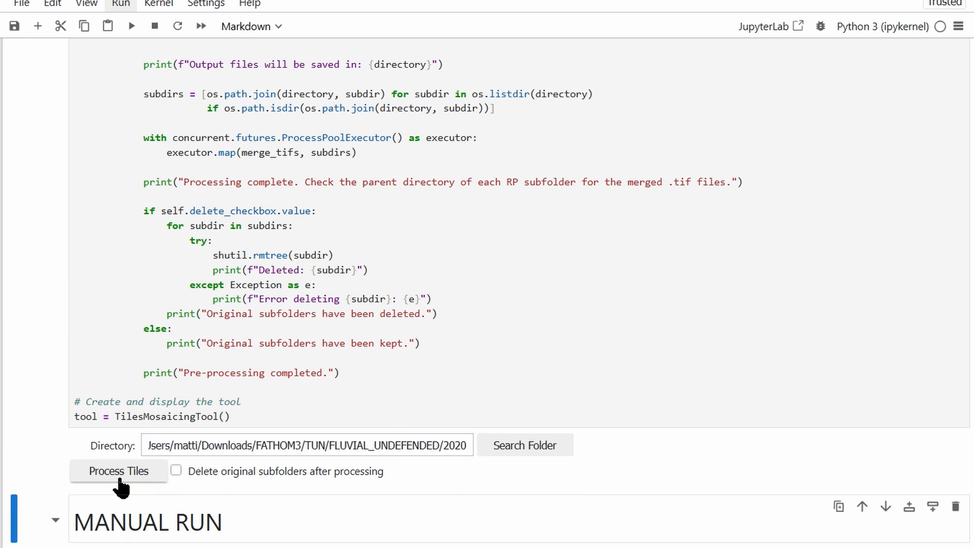
# Step: Enable deleting the original subfolders after processing and start processing the tiles
pyautogui.click(176, 470)
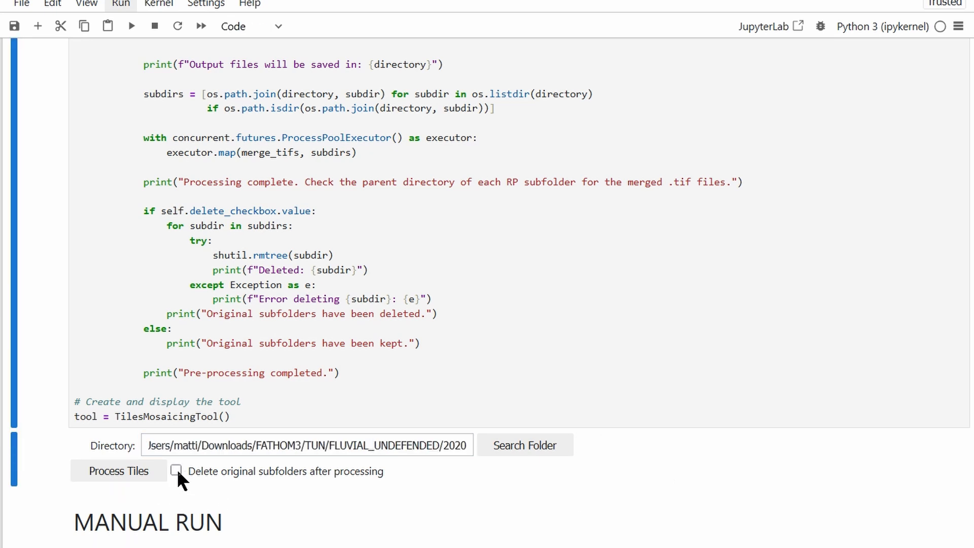
pyautogui.click(117, 473)
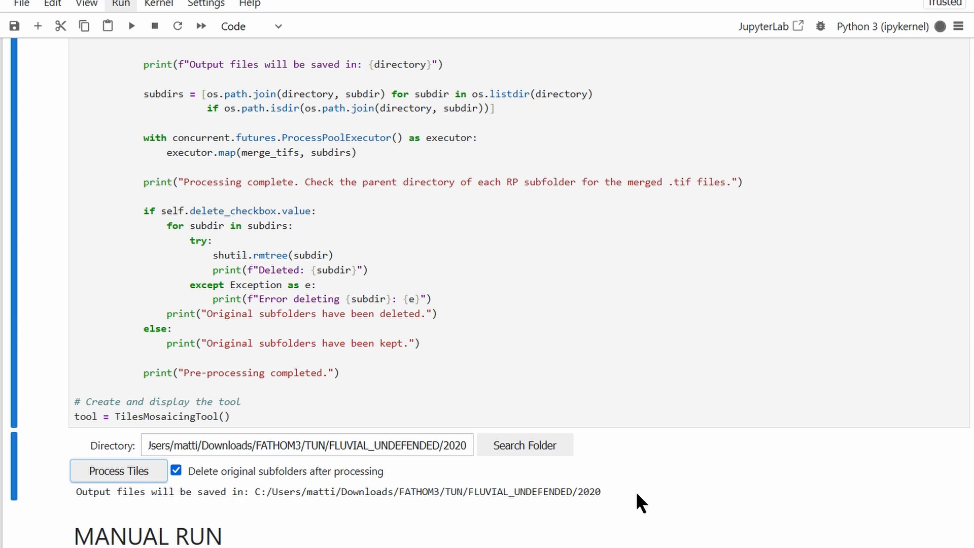
pyautogui.scroll(-3, 659, 480)
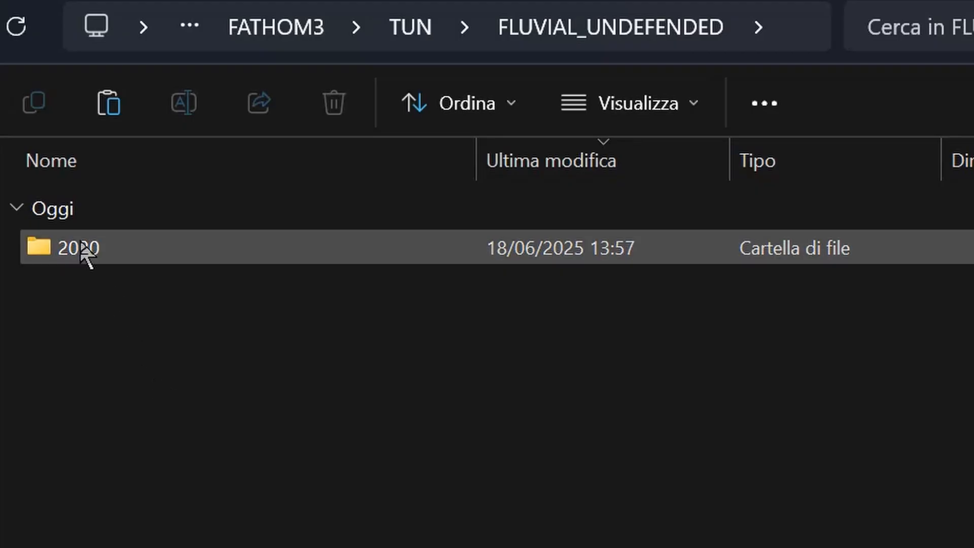
# Step: Check the merged rasters in the TUN 2020 folder and view the JAM/FLUVIAL_UNDEFENDED/2020 hazard folder
pyautogui.doubleClick(84, 249)
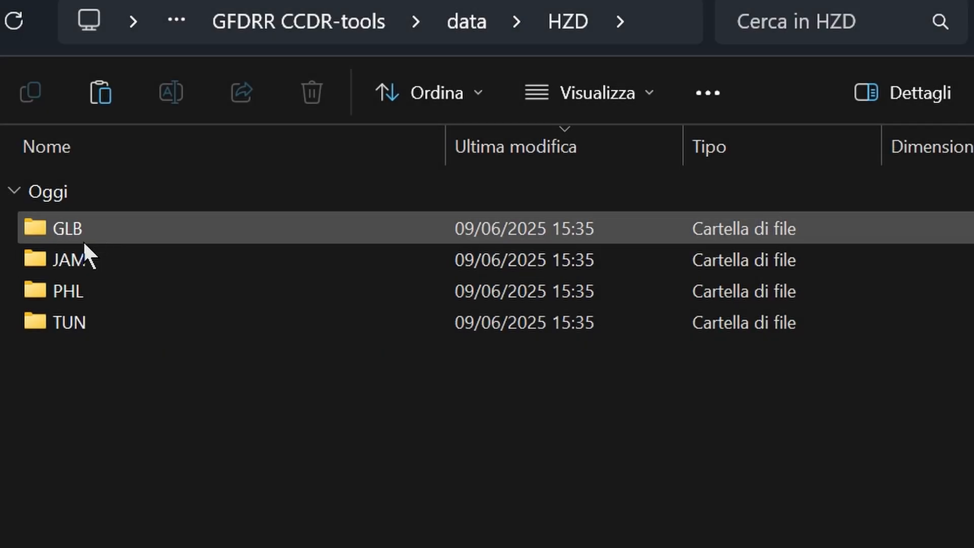
pyautogui.doubleClick(71, 258)
pyautogui.doubleClick(96, 230)
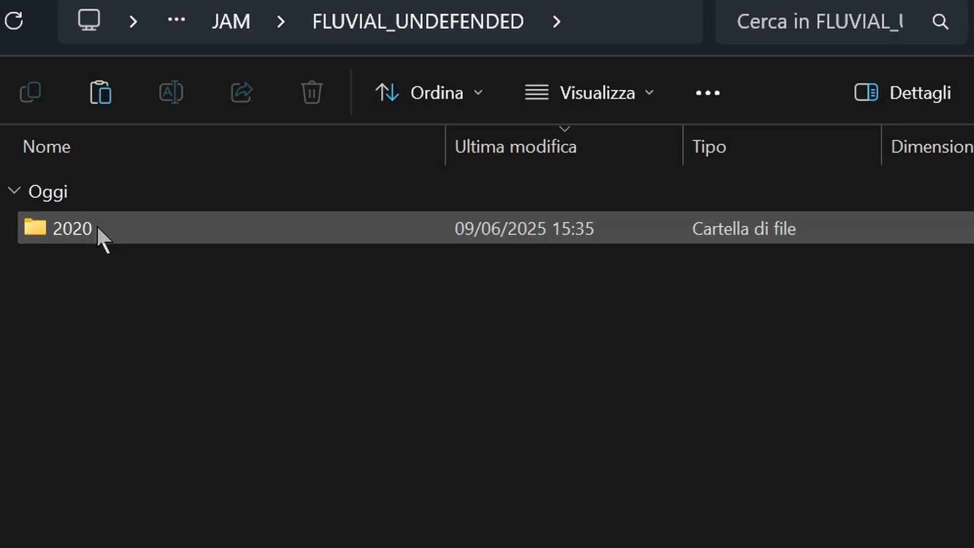
pyautogui.doubleClick(98, 229)
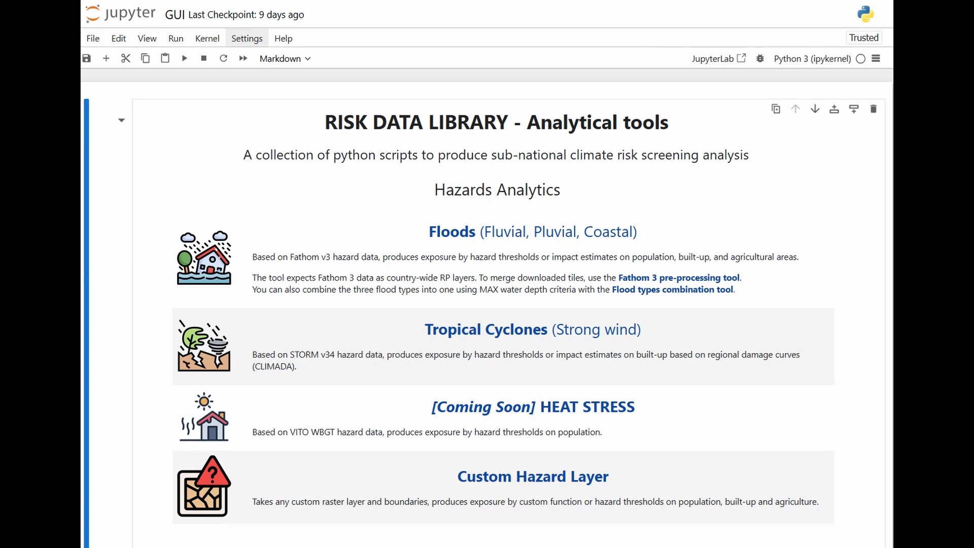
# Step: Open the Floods (Fluvial, Pluvial, Coastal) tool and run all its notebook cells to load the analytics interface
pyautogui.click(495, 234)
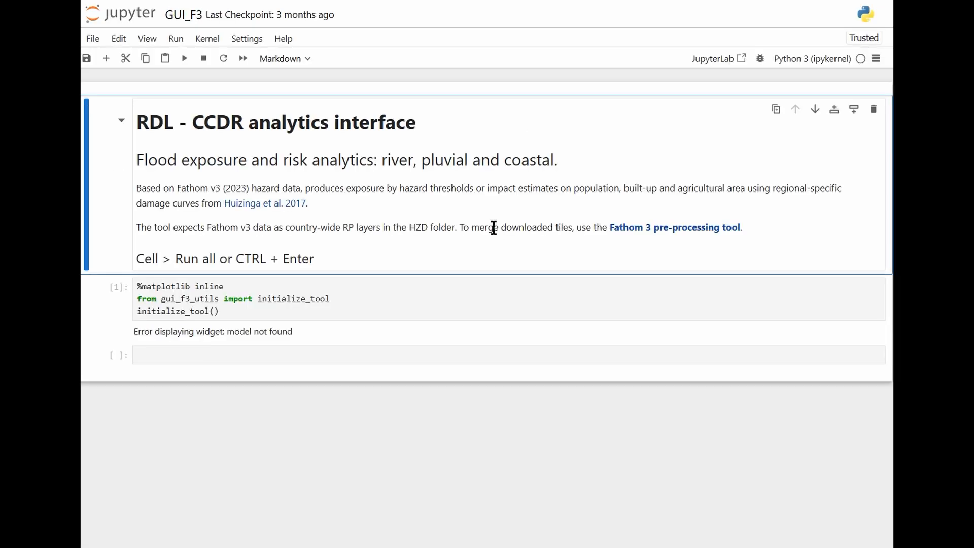
pyautogui.click(177, 39)
pyautogui.click(195, 196)
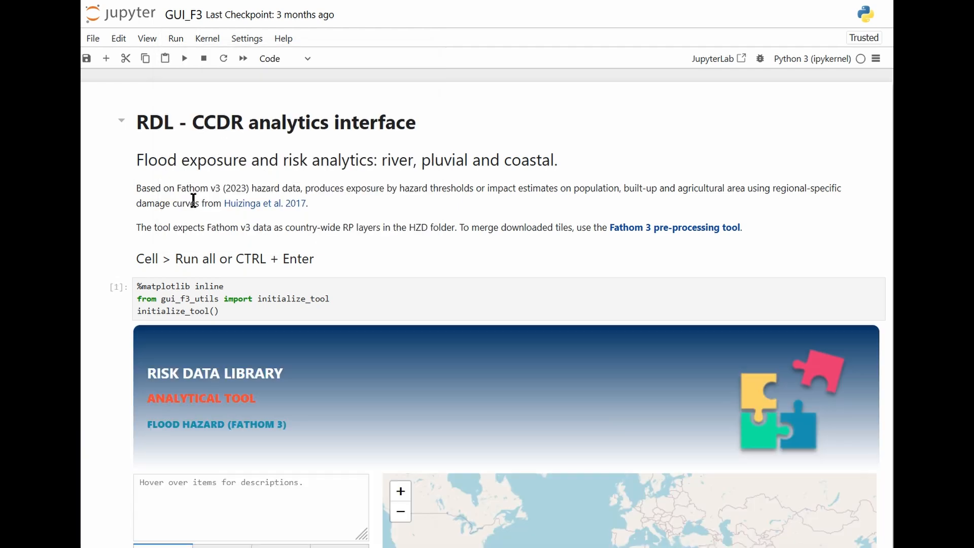
pyautogui.scroll(-5, 194, 201)
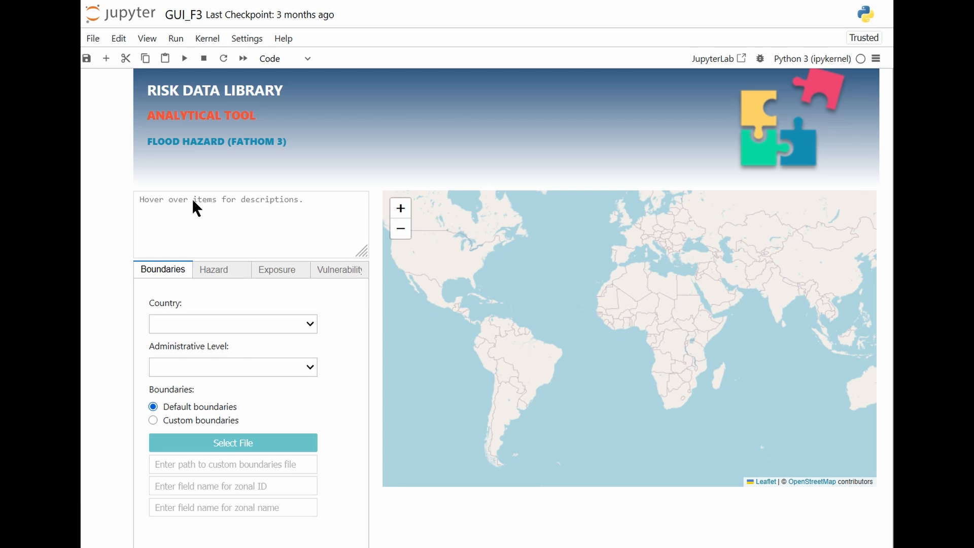
pyautogui.scroll(-1, 193, 200)
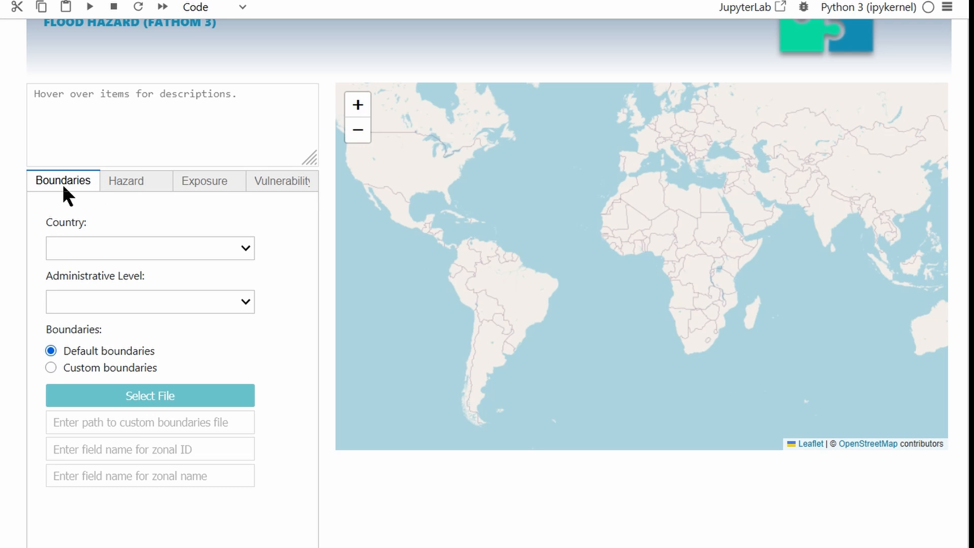
# Step: Set the country for the flood analysis boundaries to Tunisia
pyautogui.click(195, 248)
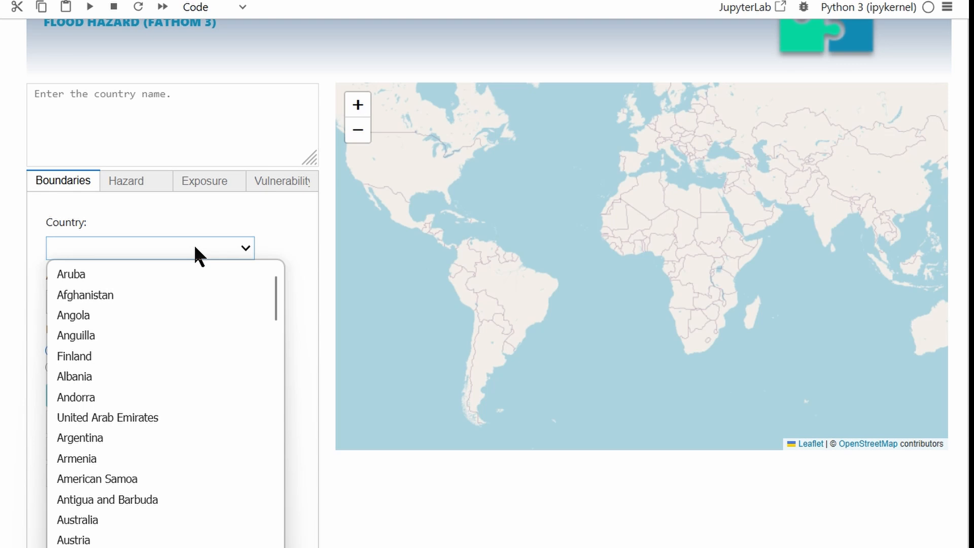
pyautogui.write('tun')
pyautogui.press('Return')
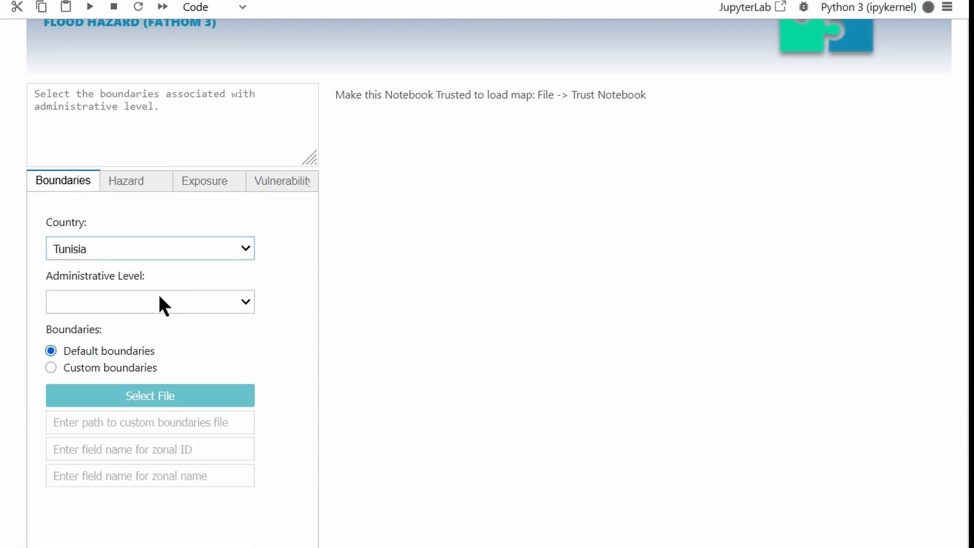
# Step: Set the administrative level to 2 and keep the default boundaries after checking the custom boundaries option
pyautogui.click(155, 301)
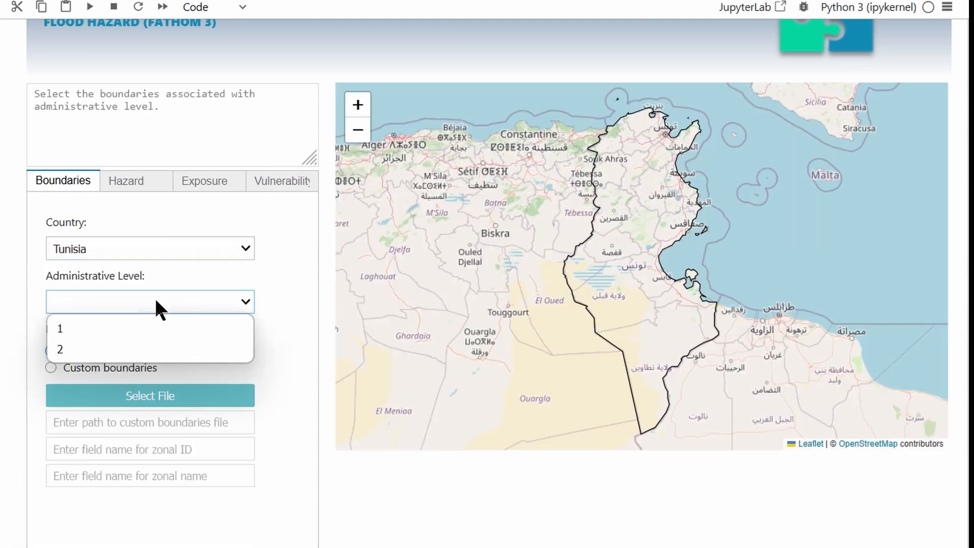
pyautogui.click(113, 343)
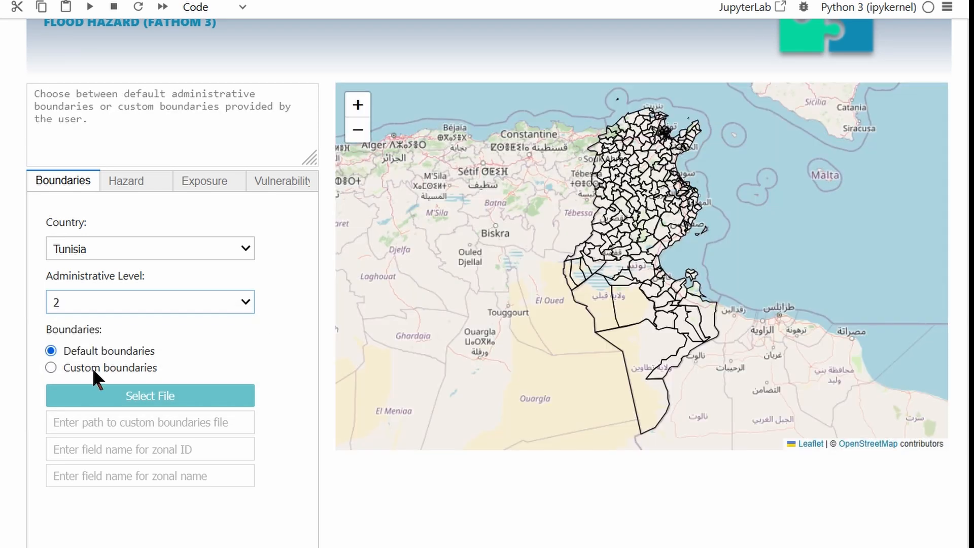
pyautogui.click(92, 368)
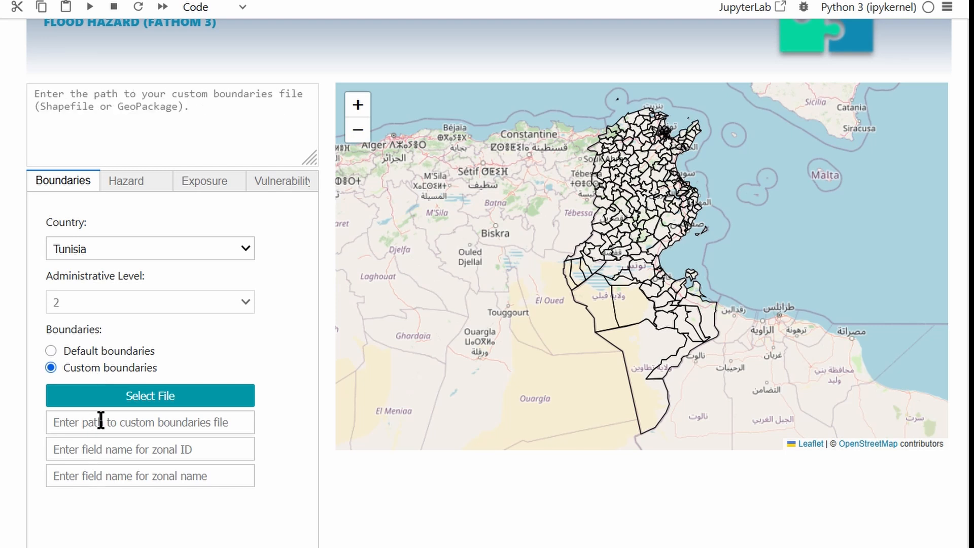
pyautogui.click(66, 349)
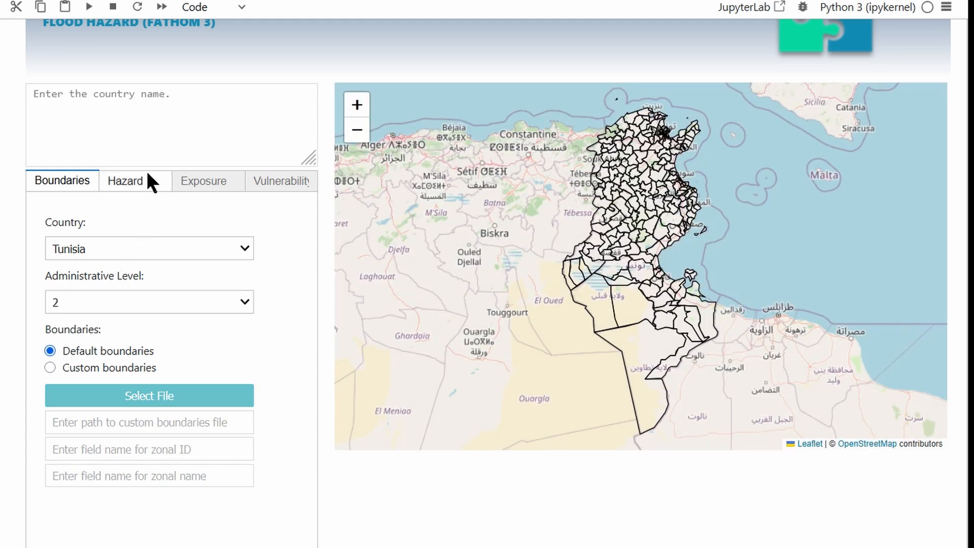
# Step: Set the hazard process to Fluvial Undefended and lower its minimum threshold to 10
pyautogui.click(144, 181)
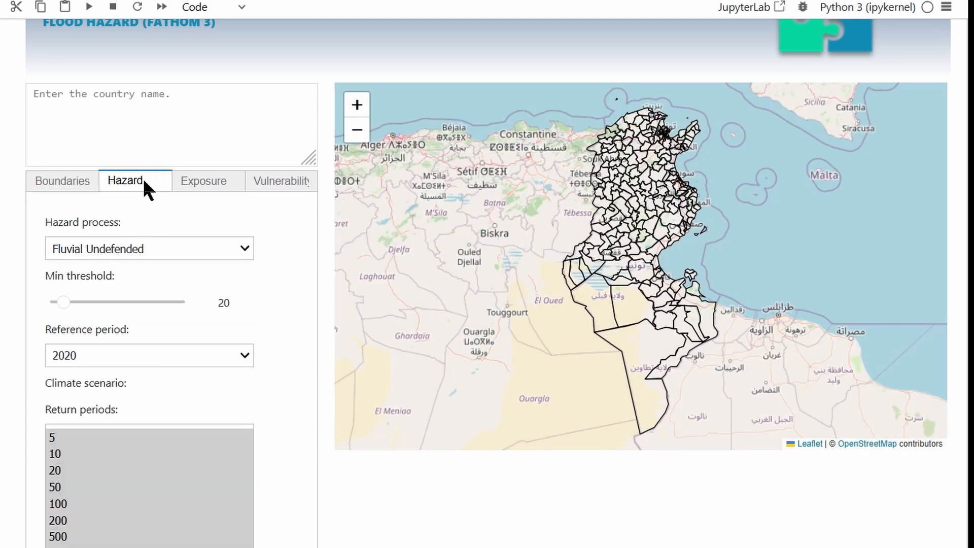
pyautogui.click(132, 247)
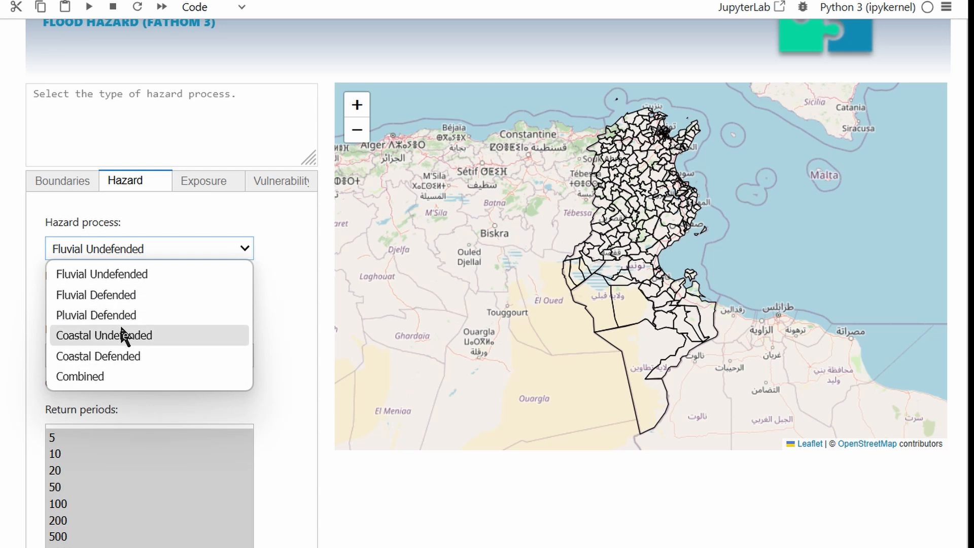
pyautogui.click(121, 275)
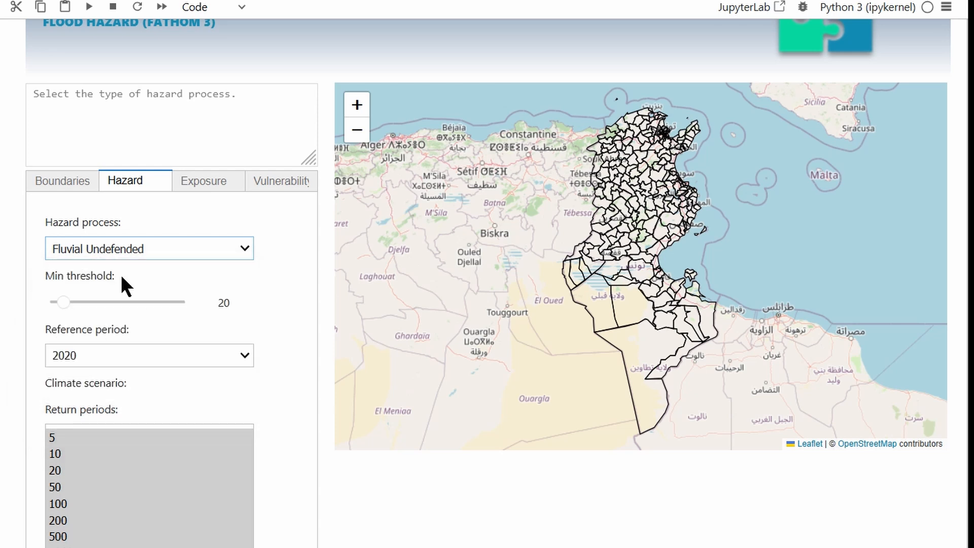
pyautogui.click(64, 303)
pyautogui.moveTo(65, 303); pyautogui.dragTo(59, 303)
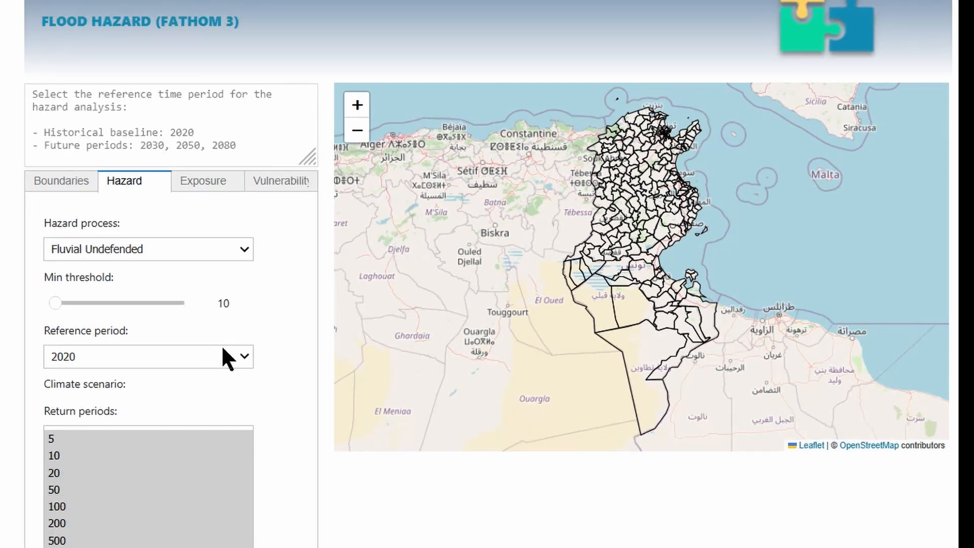
# Step: Keep the hazard reference period at 2020 and select all return periods from 5 to 1000
pyautogui.click(242, 354)
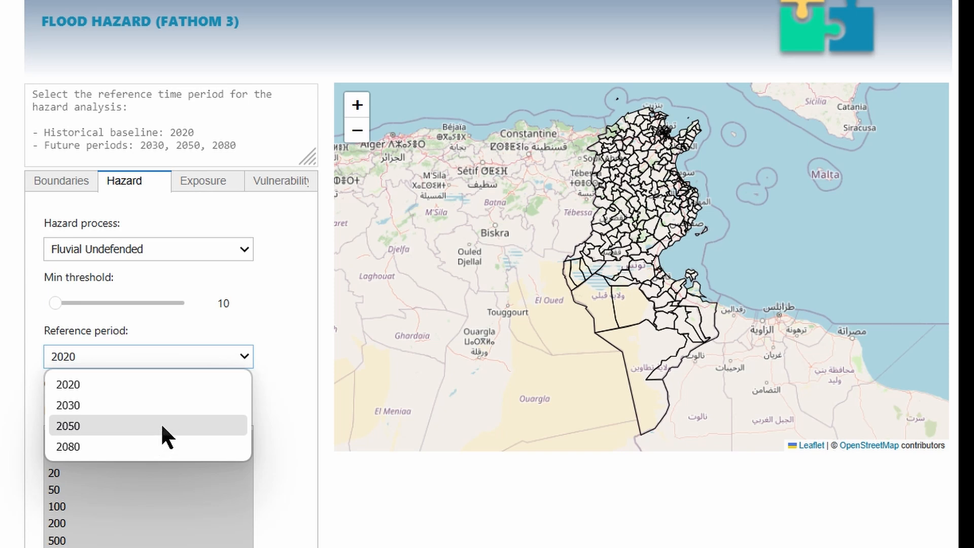
pyautogui.click(162, 384)
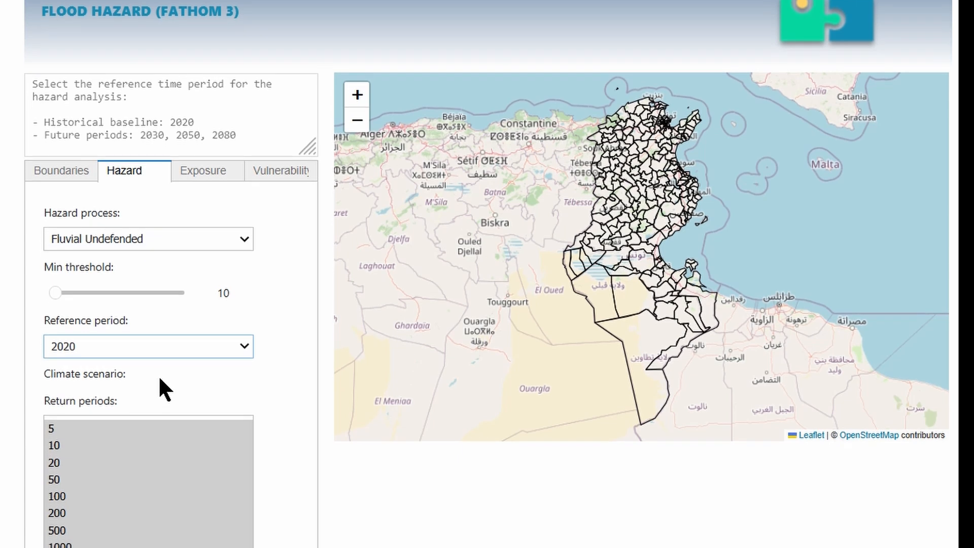
pyautogui.moveTo(50, 395); pyautogui.dragTo(131, 392)
pyautogui.click(131, 393)
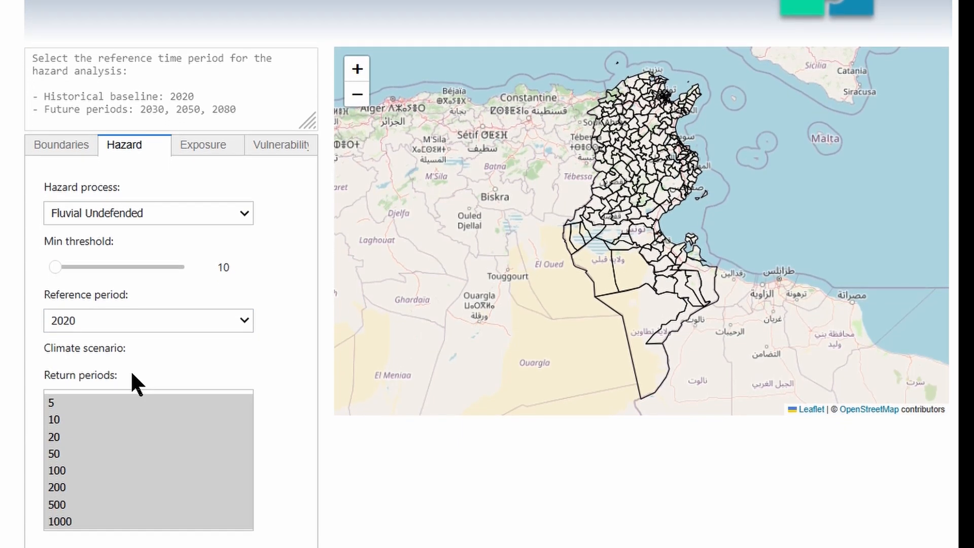
pyautogui.click(85, 399)
pyautogui.click(79, 413)
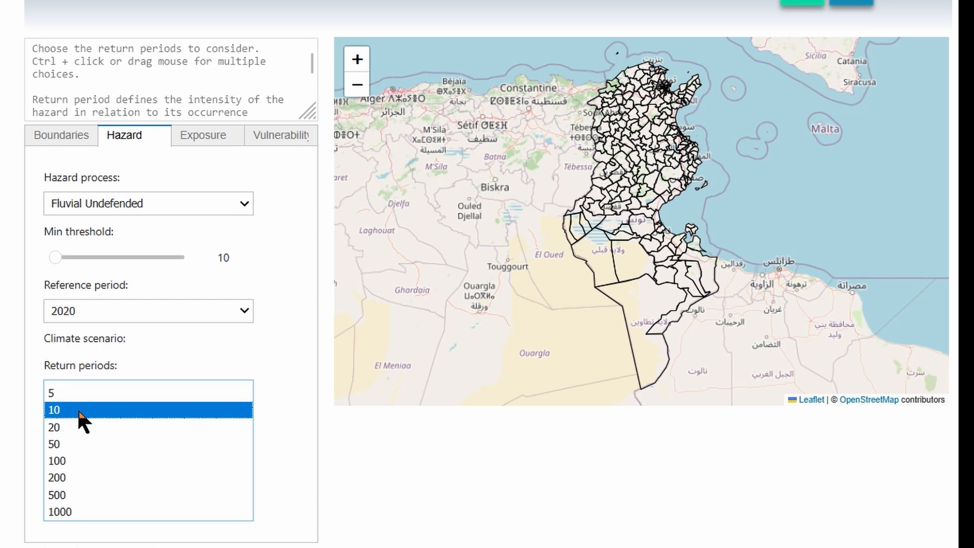
pyautogui.click(74, 445)
pyautogui.click(68, 460)
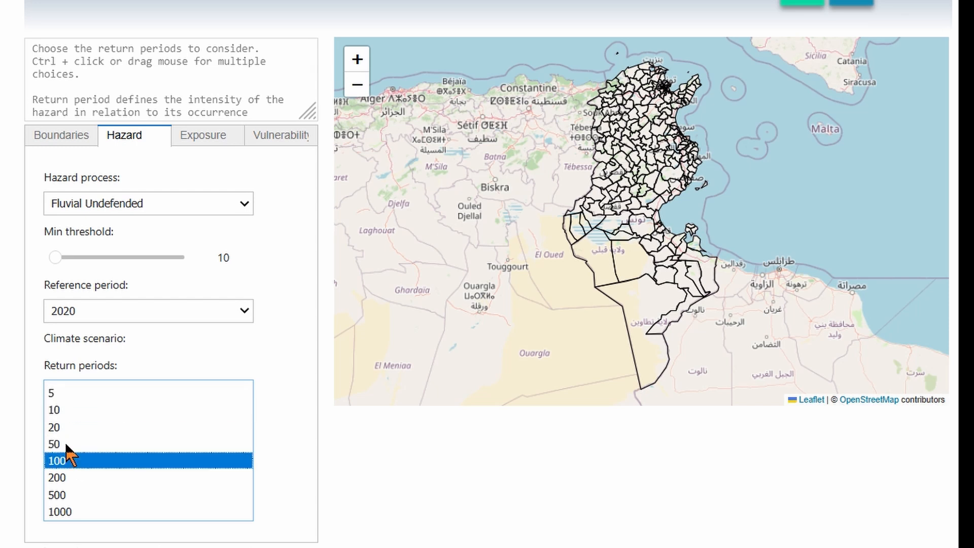
pyautogui.click(64, 392)
pyautogui.moveTo(63, 395); pyautogui.dragTo(64, 508)
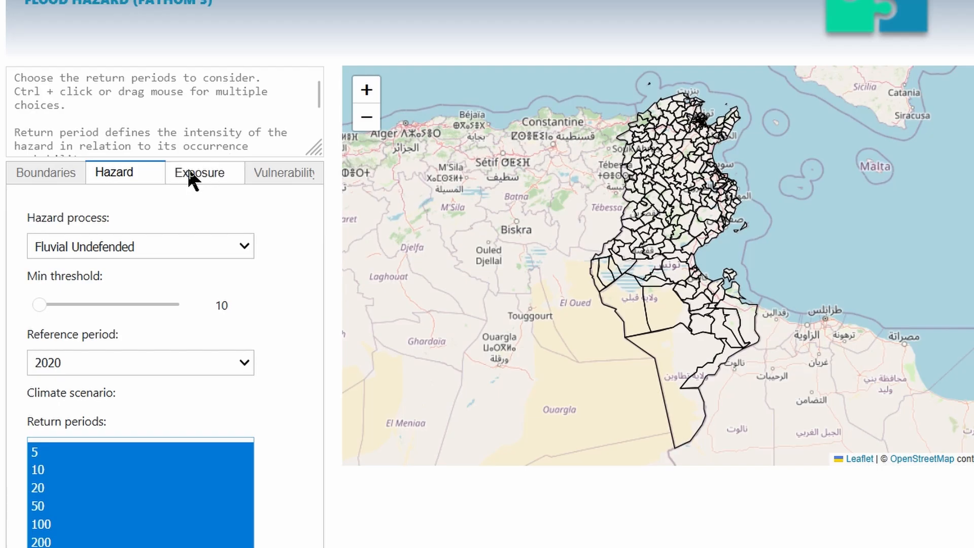
# Step: Select Population, Built-up and Agriculture as exposure categories and keep the default exposure data after checking the custom option
pyautogui.click(195, 175)
pyautogui.click(86, 253)
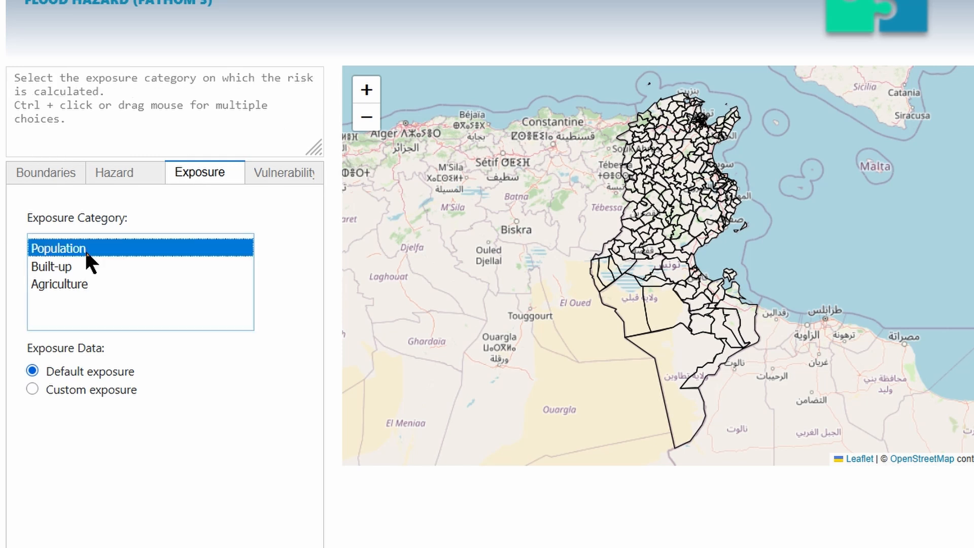
pyautogui.click(81, 270)
pyautogui.click(80, 285)
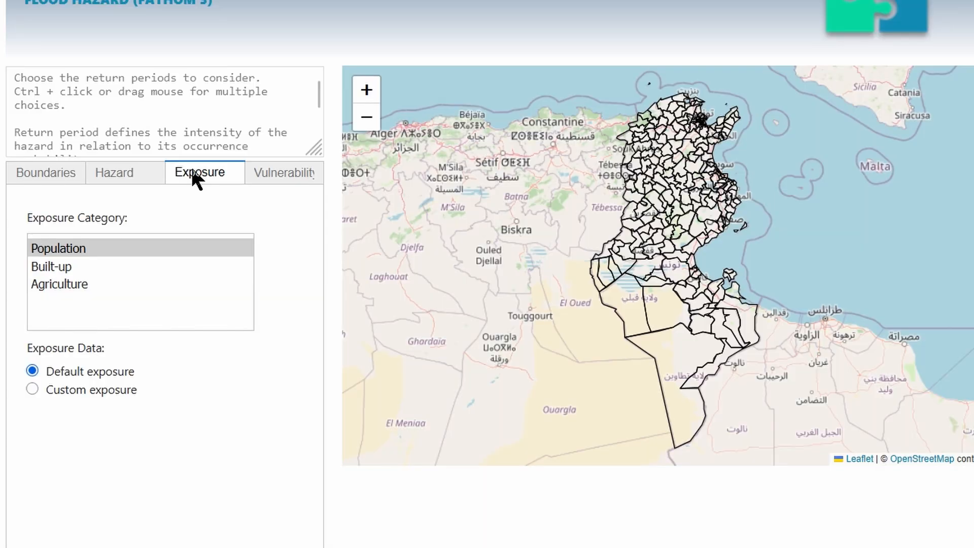
pyautogui.click(84, 248)
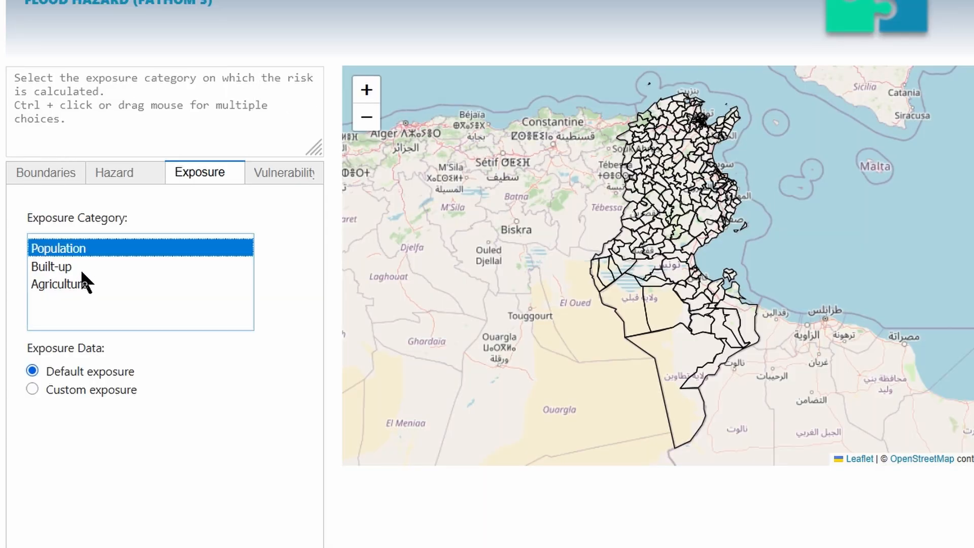
pyautogui.click(81, 285)
pyautogui.moveTo(85, 249); pyautogui.dragTo(86, 290)
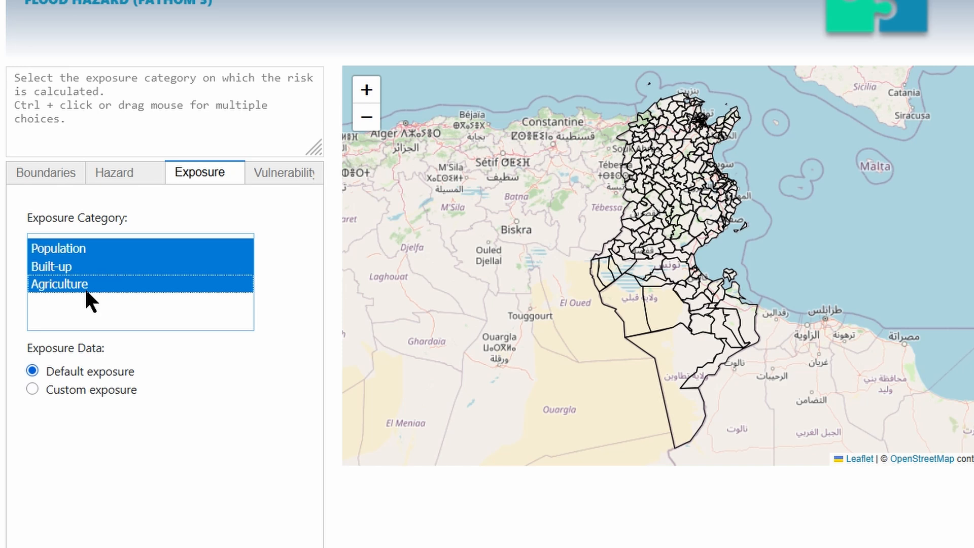
pyautogui.moveTo(106, 409)
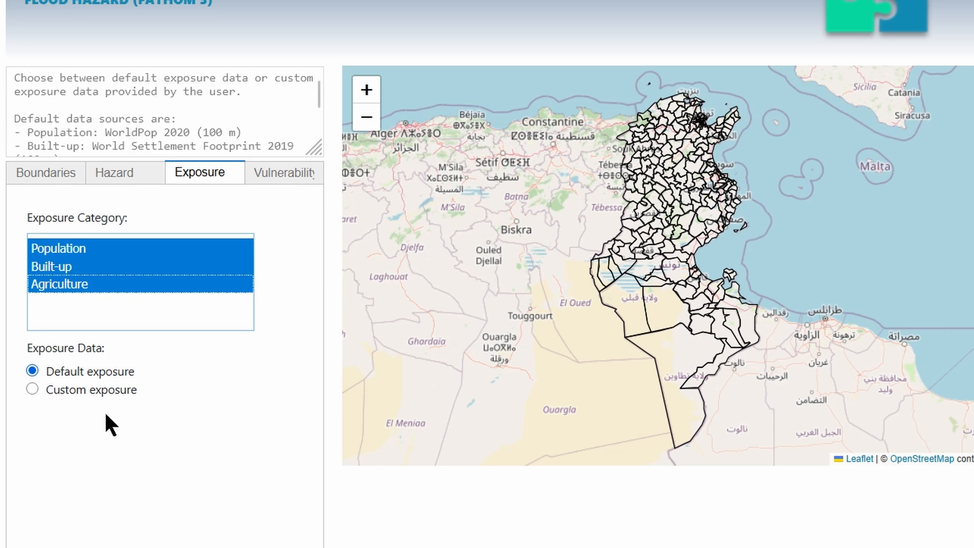
pyautogui.click(112, 389)
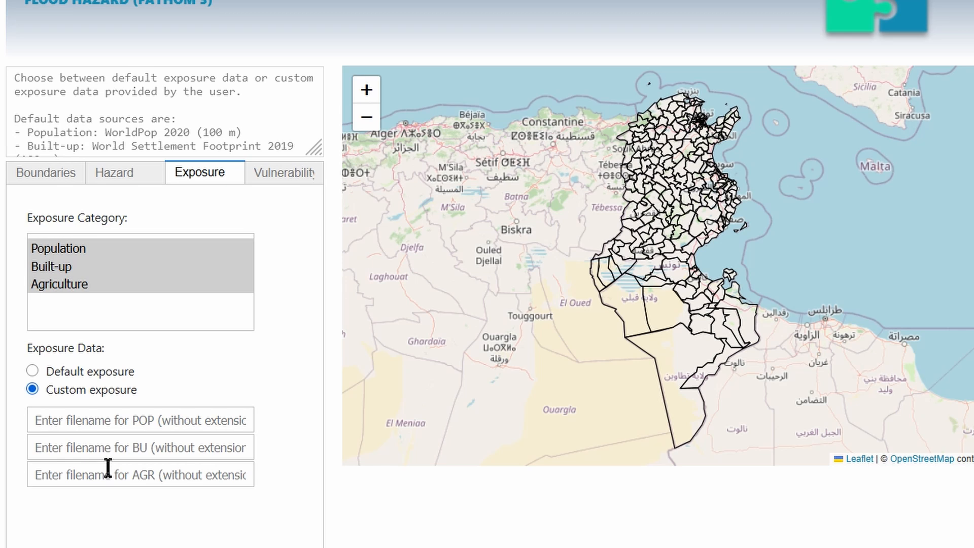
pyautogui.click(33, 371)
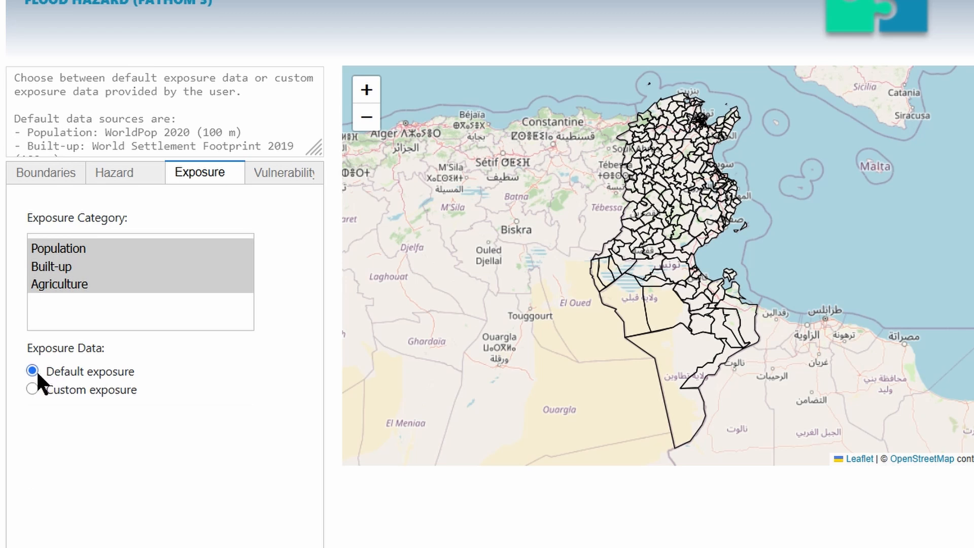
# Step: Set the vulnerability approach to Function to use the impact functions for Tunisia
pyautogui.click(283, 172)
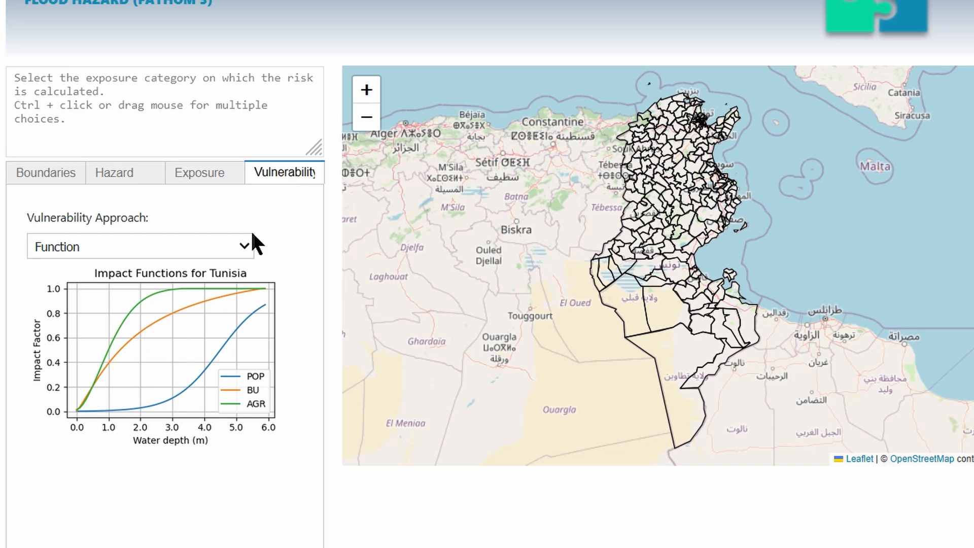
pyautogui.click(244, 247)
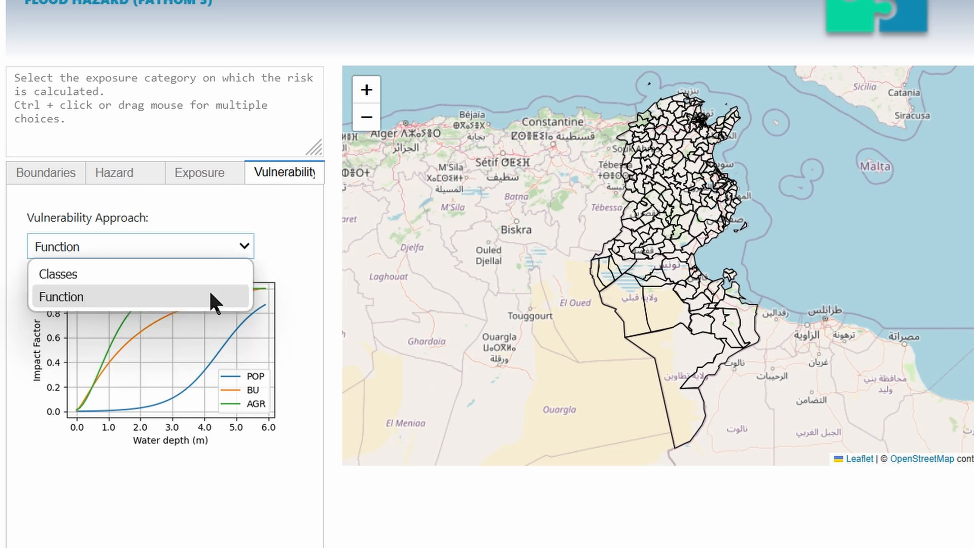
pyautogui.click(210, 295)
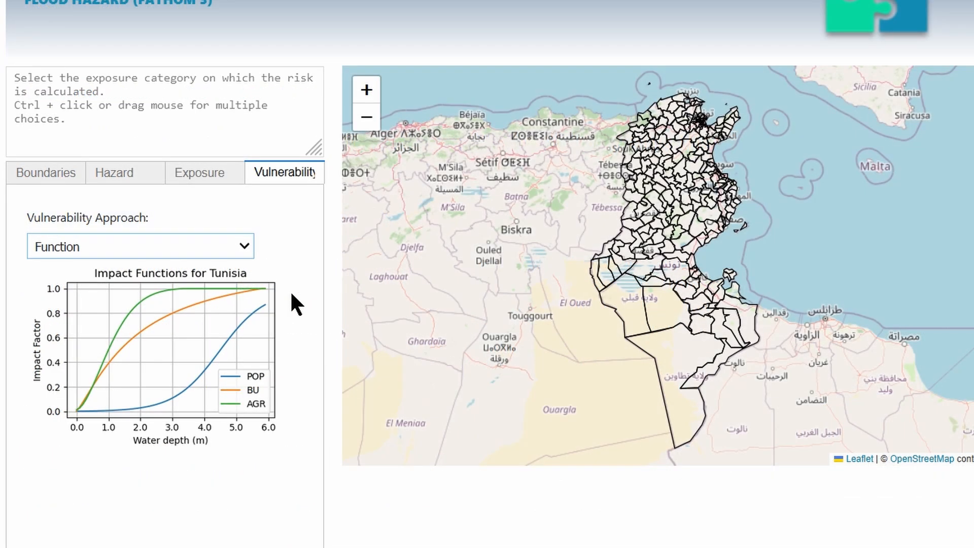
pyautogui.click(291, 293)
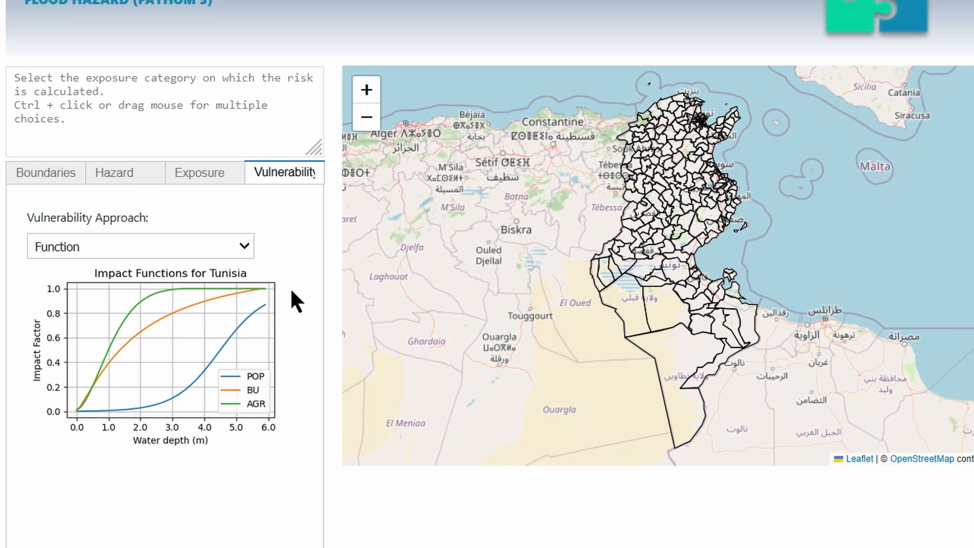
# Step: Try the Classes vulnerability approach with class thresholds of 50, 100 and 150, and return to the Function approach
pyautogui.click(231, 244)
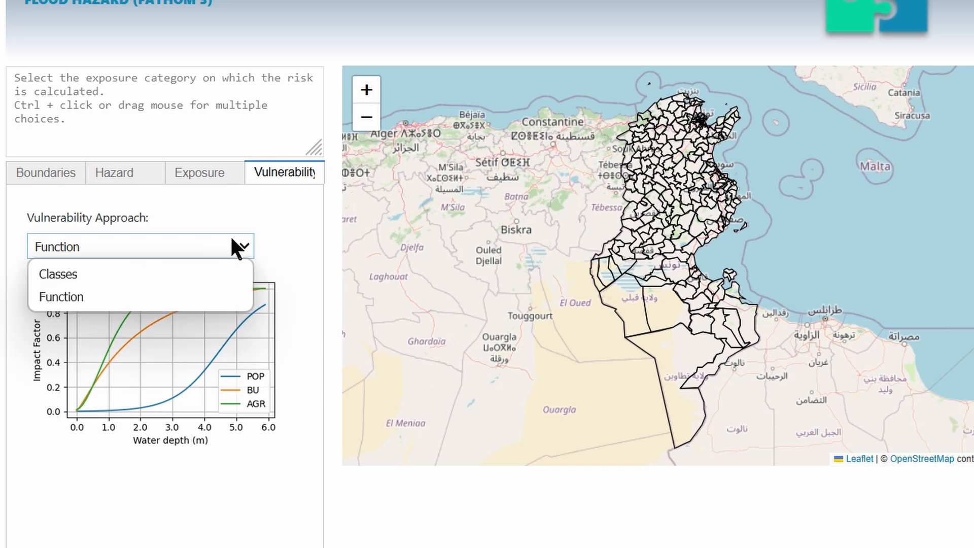
pyautogui.click(133, 277)
pyautogui.moveTo(155, 276); pyautogui.dragTo(105, 287)
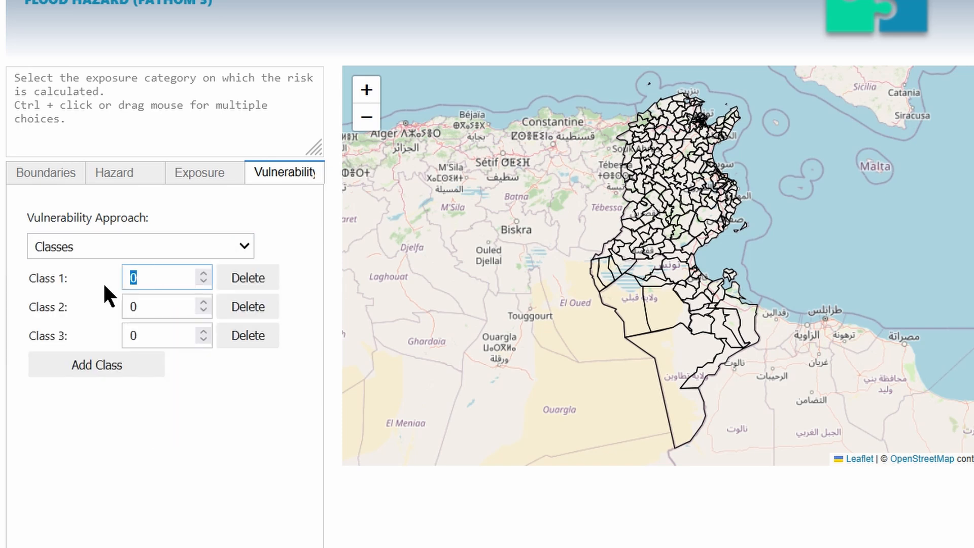
pyautogui.write('50')
pyautogui.press('Tab')
pyautogui.write('100')
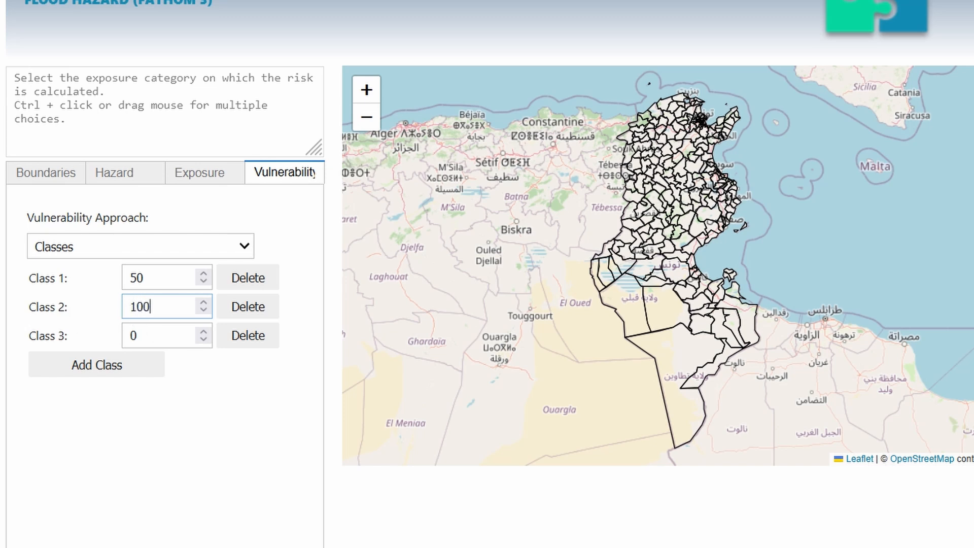
pyautogui.click(147, 332)
pyautogui.moveTo(147, 332); pyautogui.dragTo(80, 337)
pyautogui.write('150')
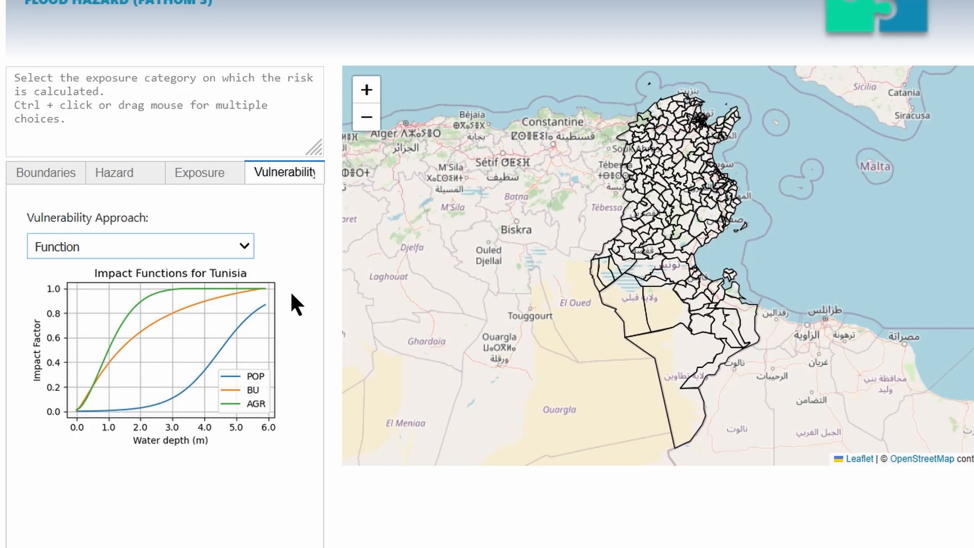
pyautogui.click(218, 247)
pyautogui.click(233, 244)
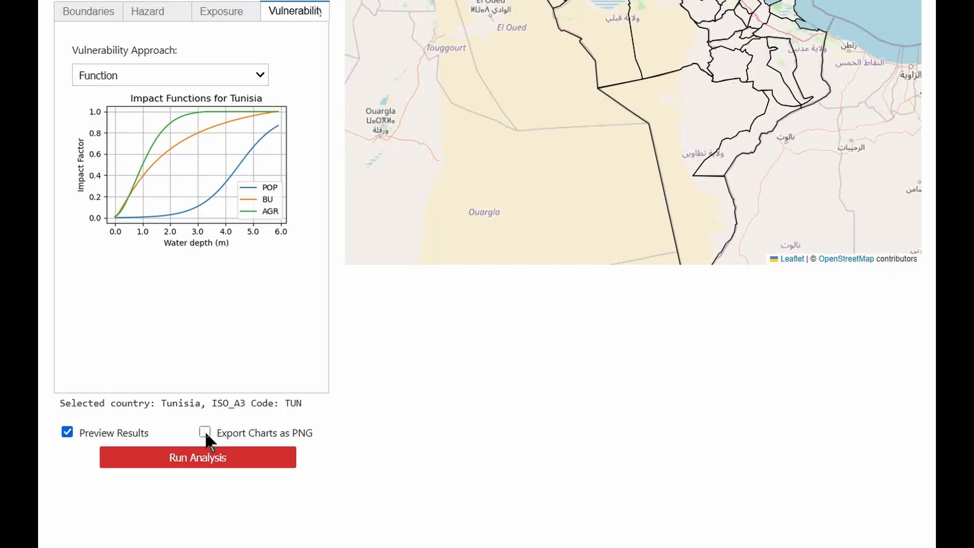
# Step: Enable exporting the charts as PNG and run the flood risk analysis for Tunisia
pyautogui.click(205, 432)
pyautogui.click(200, 460)
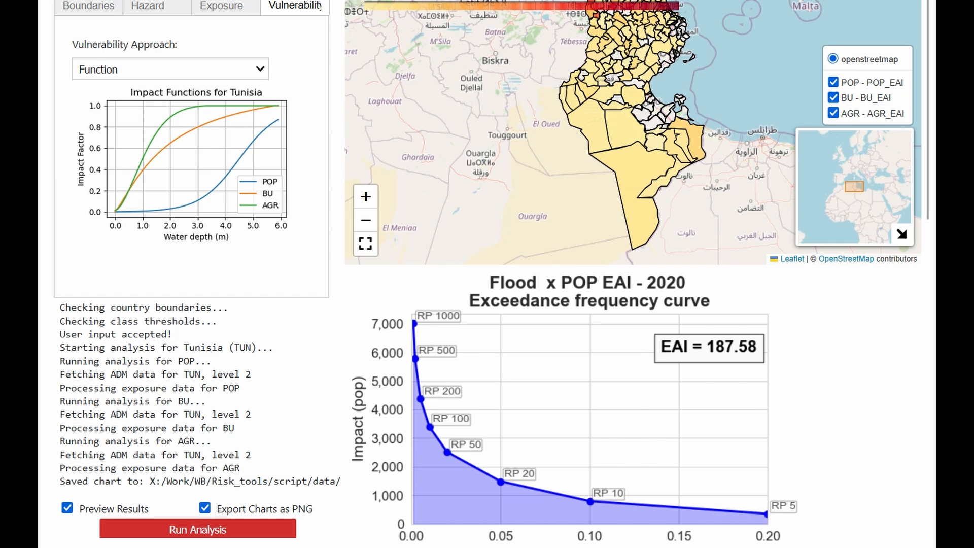
# Step: Examine the resulting impact map over Tunisia and hide the POP_EAI and BU_EAI layers to view only AGR_EAI
pyautogui.click(891, 199)
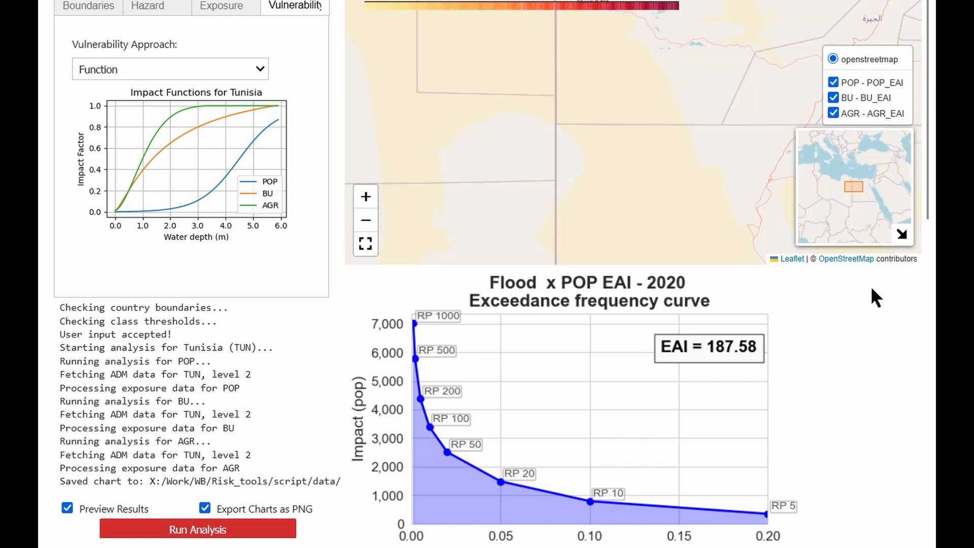
pyautogui.scroll(2, 871, 286)
pyautogui.scroll(-3, 718, 156)
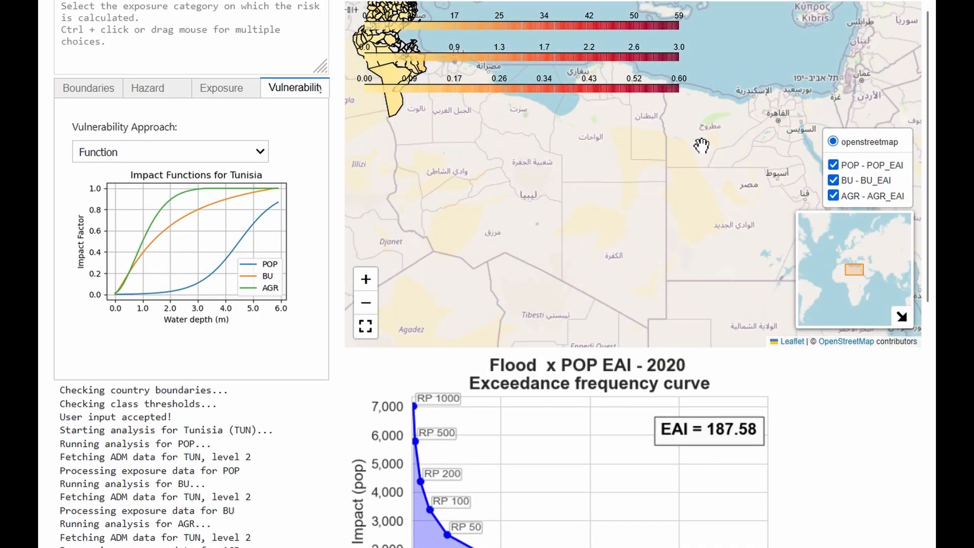
pyautogui.moveTo(547, 144); pyautogui.dragTo(734, 330)
pyautogui.scroll(4, 563, 218)
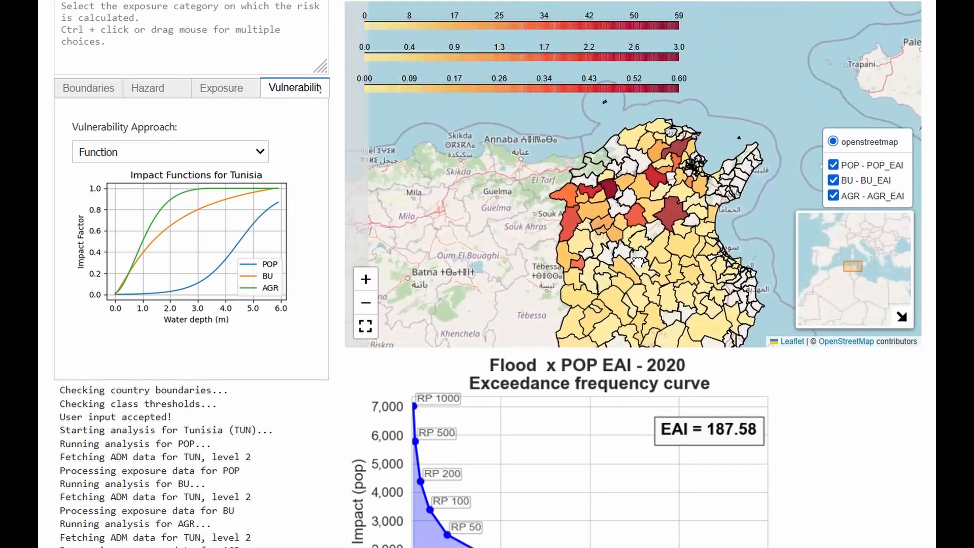
pyautogui.moveTo(631, 254); pyautogui.dragTo(583, 177)
pyautogui.moveTo(583, 256); pyautogui.dragTo(607, 163)
pyautogui.click(836, 167)
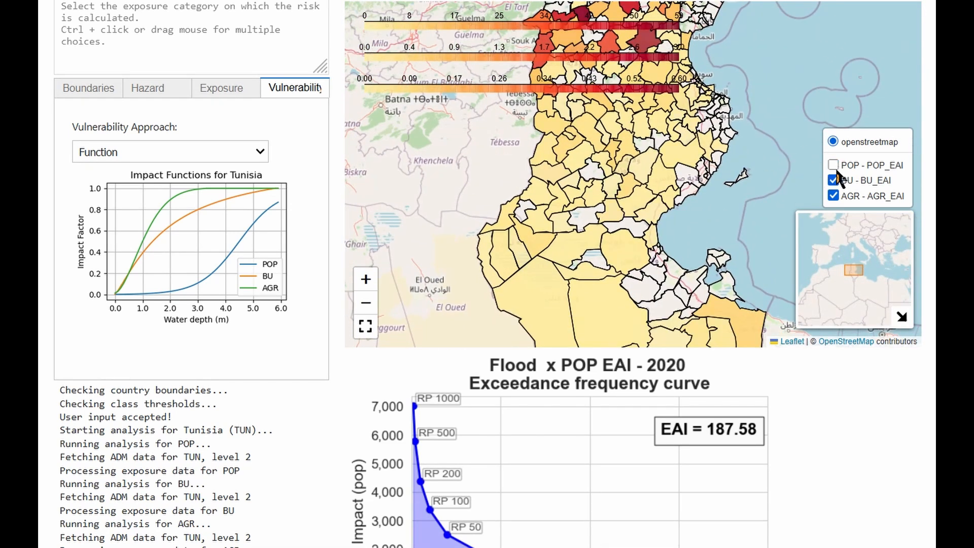
pyautogui.click(833, 182)
pyautogui.moveTo(667, 181); pyautogui.dragTo(632, 306)
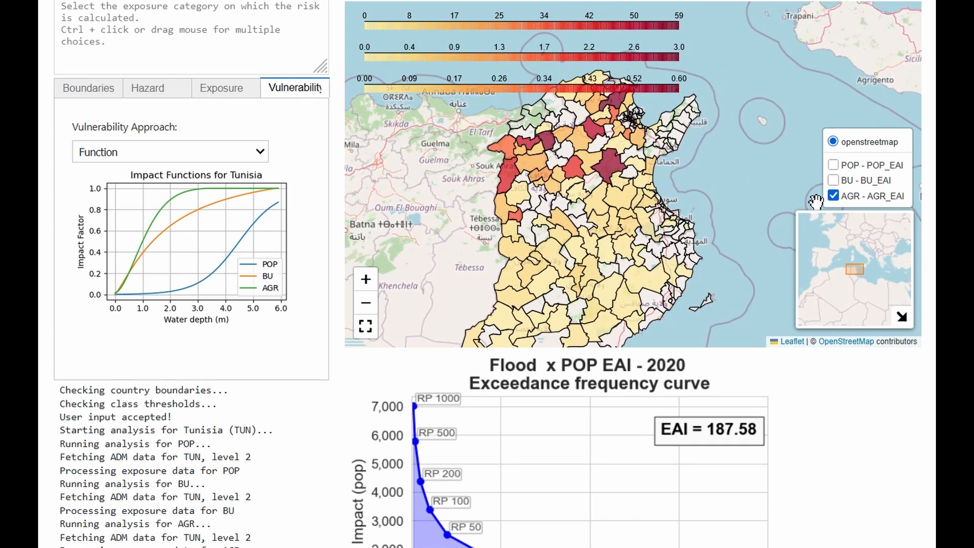
# Step: Hide the AGR_EAI layer and view the BU_EAI and POP_EAI layers on the results map in turn
pyautogui.click(834, 194)
pyautogui.click(833, 179)
pyautogui.click(833, 180)
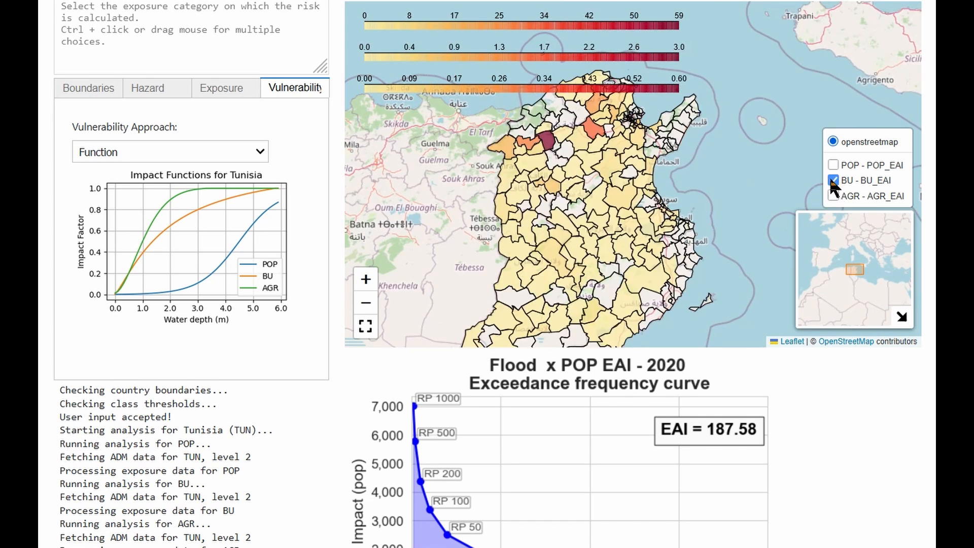
pyautogui.click(833, 166)
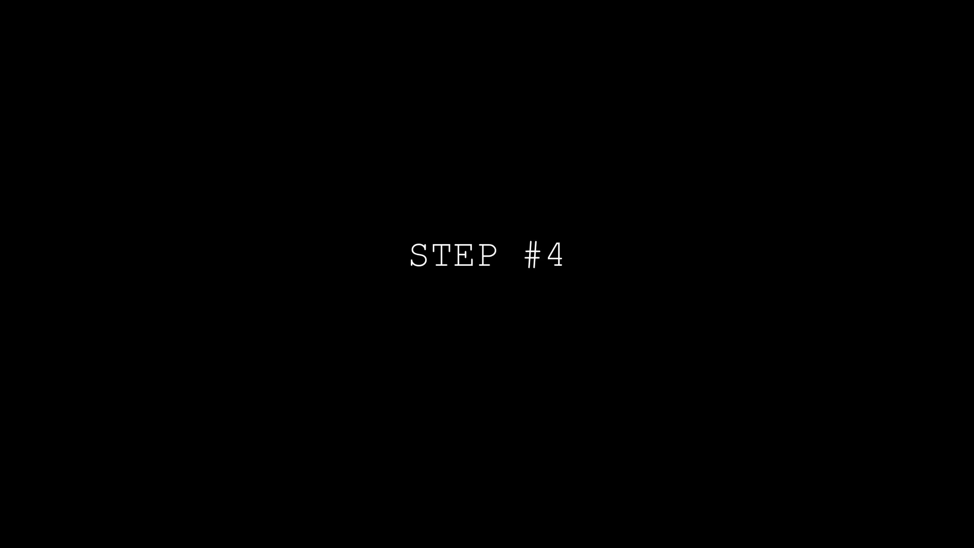